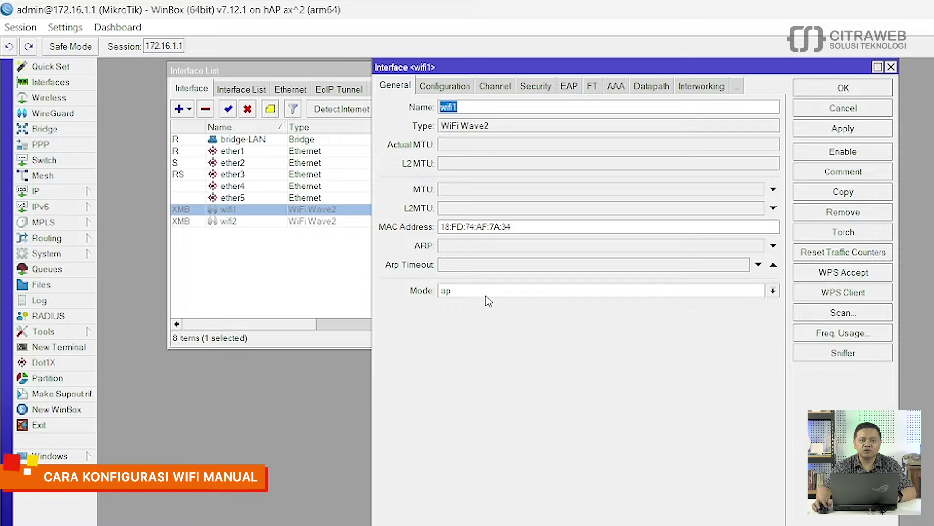
{"action": "left_click", "coordinate": [487, 295]}
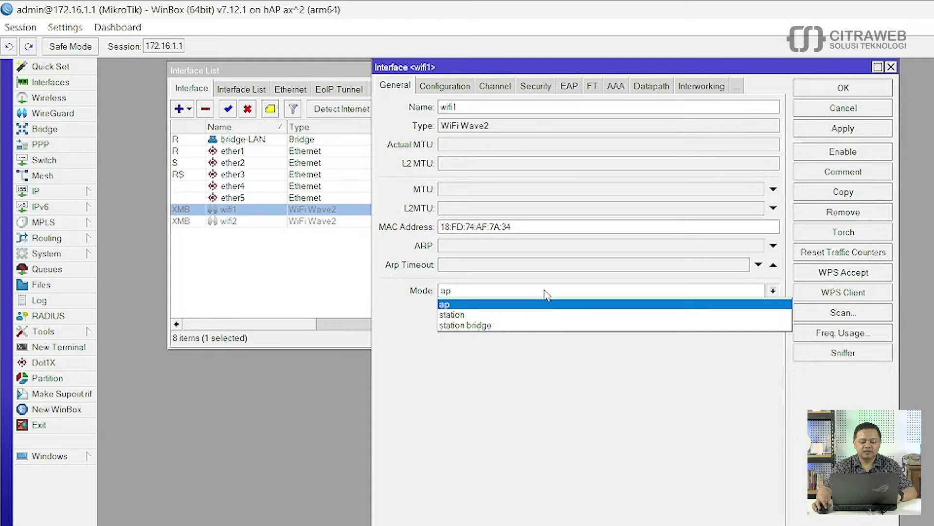
{"action": "left_click", "coordinate": [546, 302]}
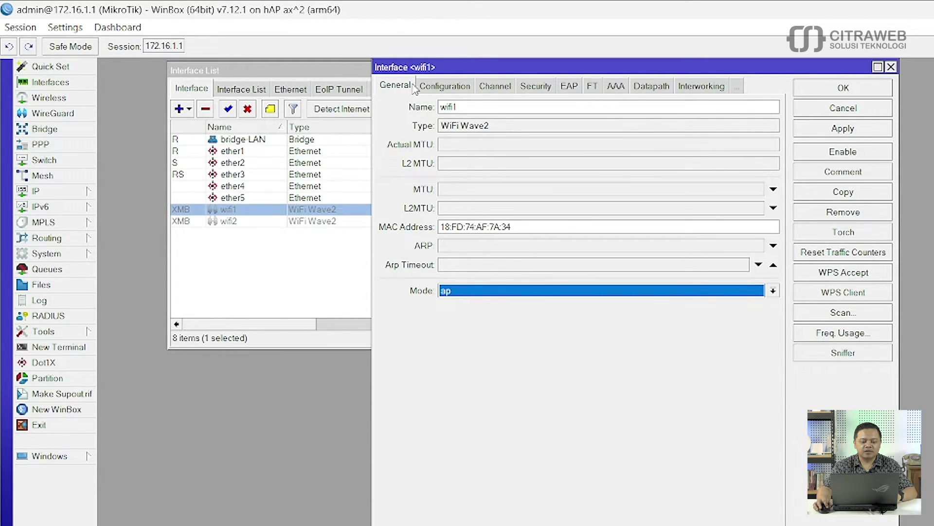
Step: Set wifi1's SSID to wifi1-5GHz in its Configuration settings
{"action": "left_click", "coordinate": [458, 87]}
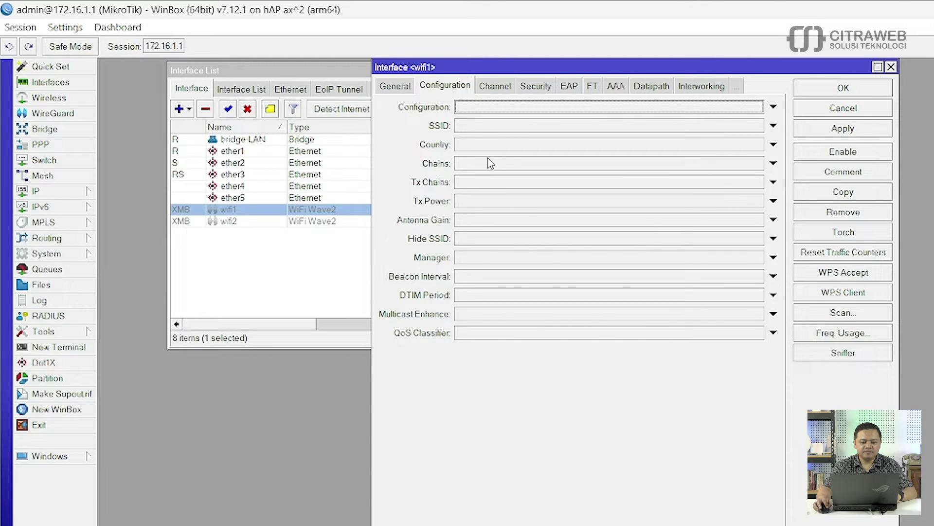
{"action": "left_click", "coordinate": [482, 127]}
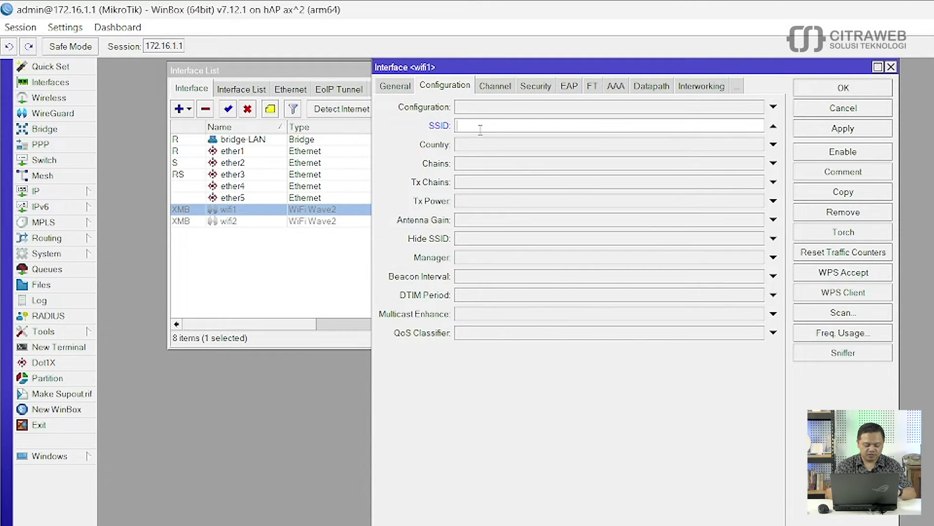
{"action": "type", "text": "wifi1"}
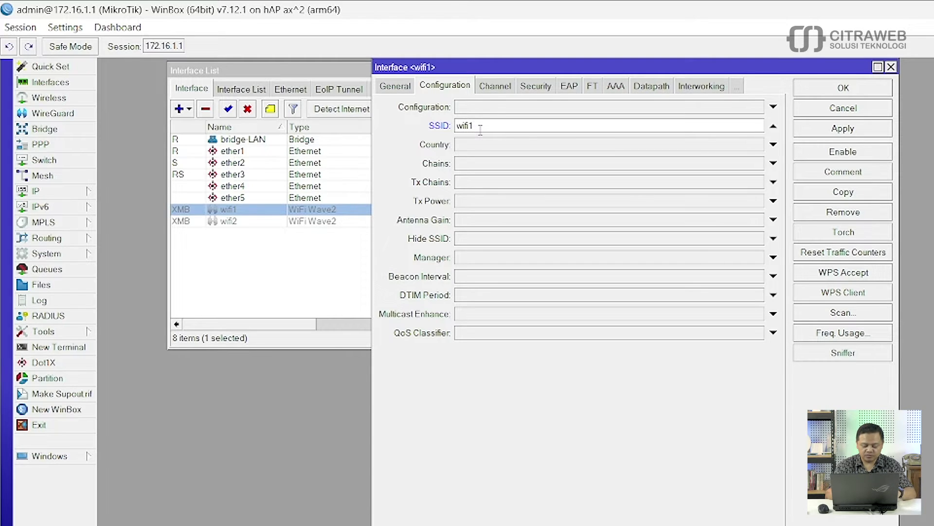
{"action": "type", "text": "-"}
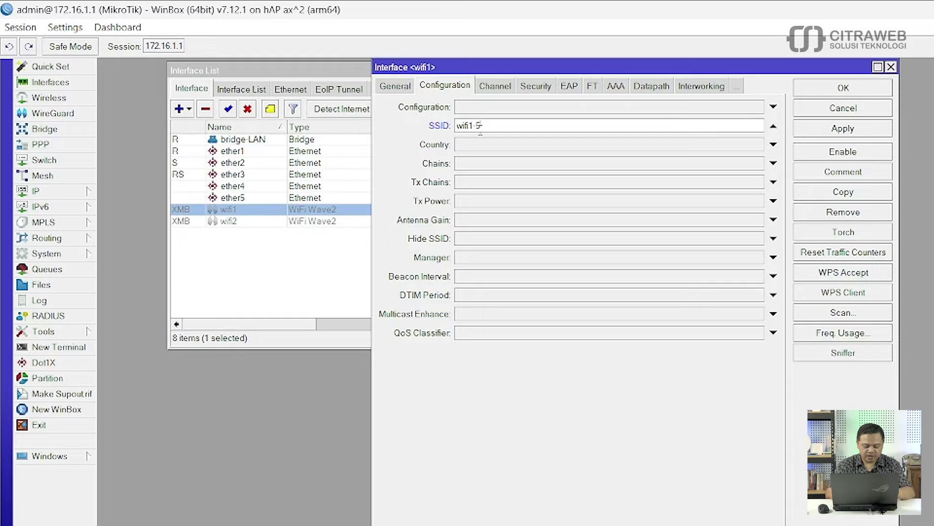
{"action": "type", "text": "5GHz"}
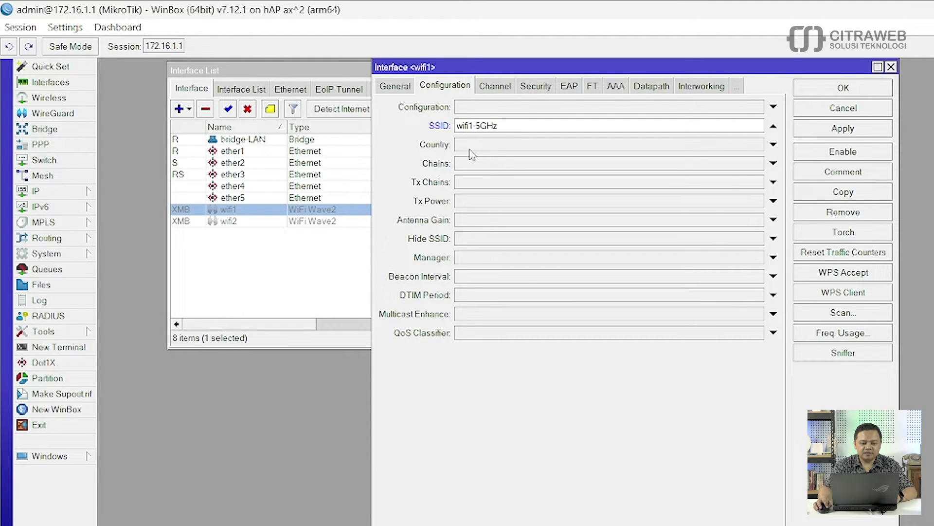
Step: Enable the Country option for wifi1 and choose Indonesia
{"action": "left_click", "coordinate": [508, 148]}
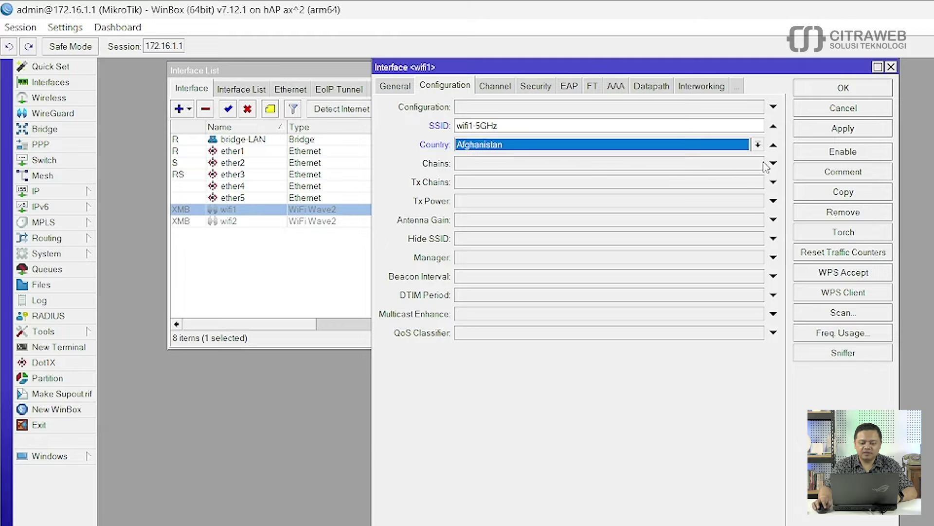
{"action": "left_click", "coordinate": [758, 145]}
{"action": "scroll", "coordinate": [581, 335], "scroll_direction": "down", "scroll_amount": 8}
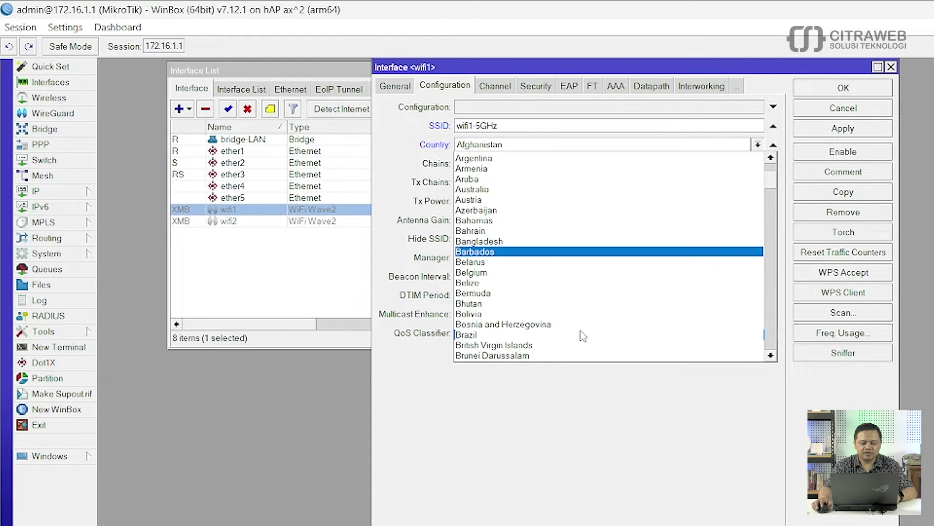
{"action": "scroll", "coordinate": [583, 336], "scroll_direction": "down", "scroll_amount": 10}
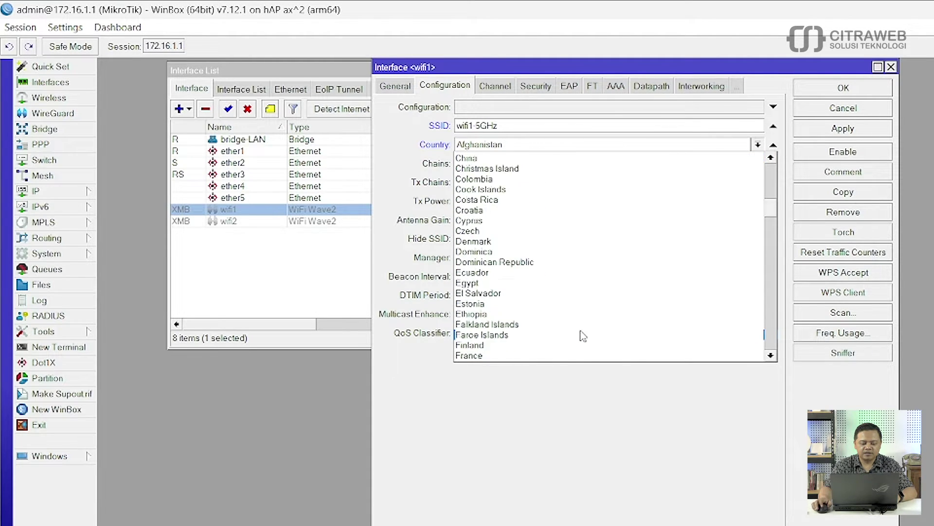
{"action": "scroll", "coordinate": [583, 336], "scroll_direction": "down", "scroll_amount": 6}
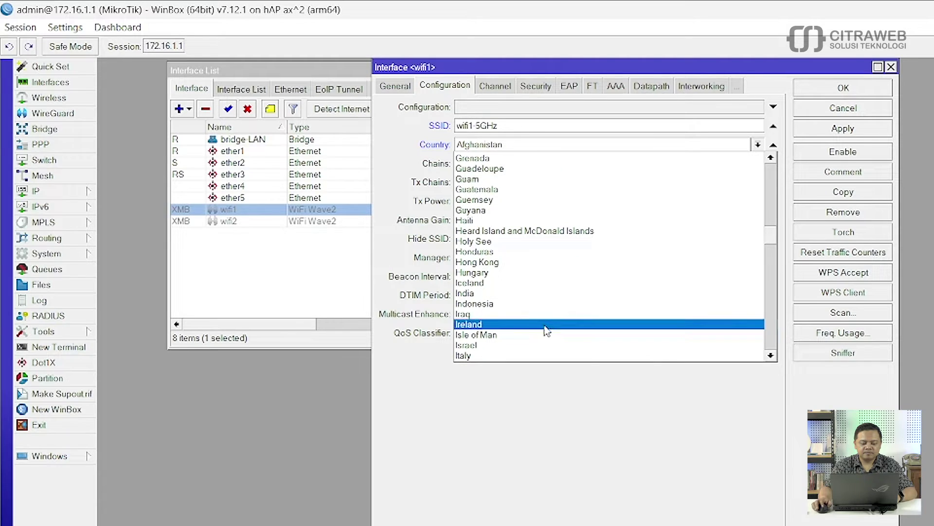
{"action": "left_click", "coordinate": [503, 304]}
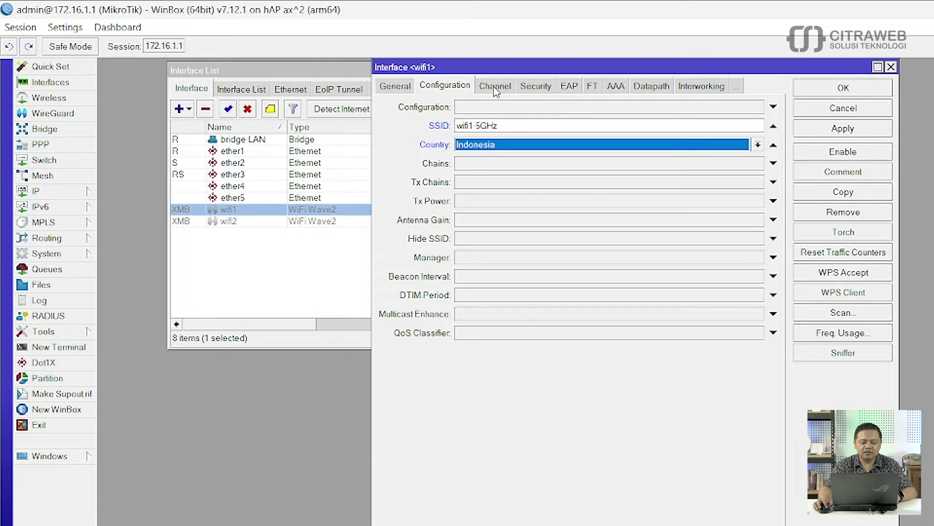
Step: Enable wifi1's band at 5GHz A, then widen the Interface List to show traffic columns
{"action": "left_click", "coordinate": [495, 87]}
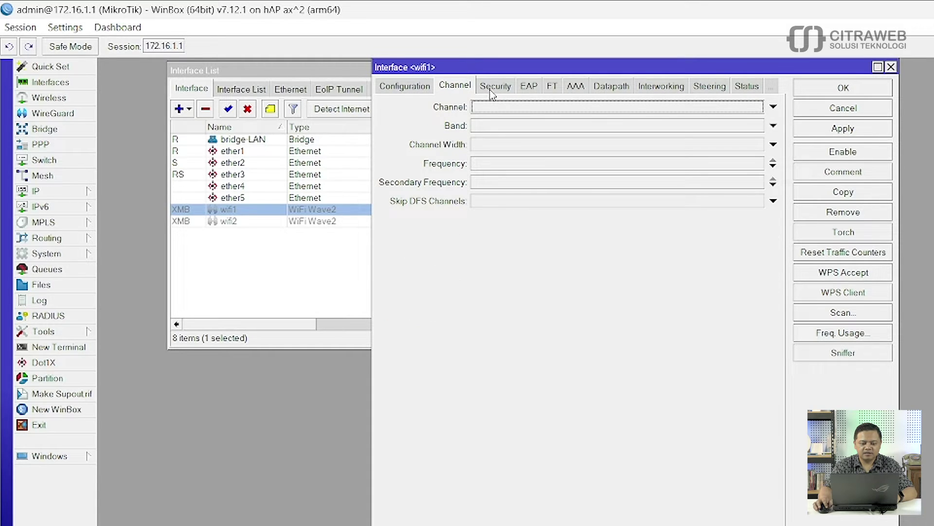
{"action": "left_click", "coordinate": [525, 131]}
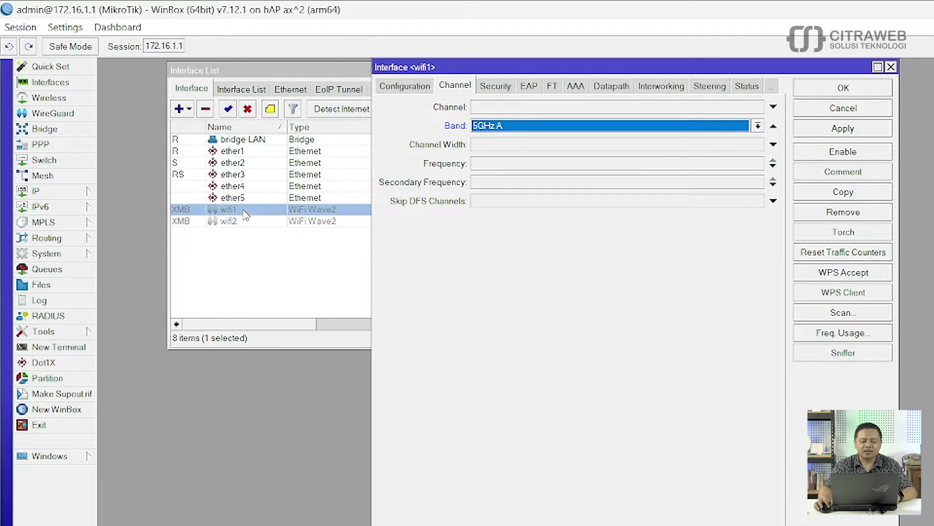
{"action": "left_click_drag", "start_coordinate": [645, 69], "coordinate": [574, 336]}
{"action": "left_click_drag", "start_coordinate": [563, 211], "coordinate": [932, 216]}
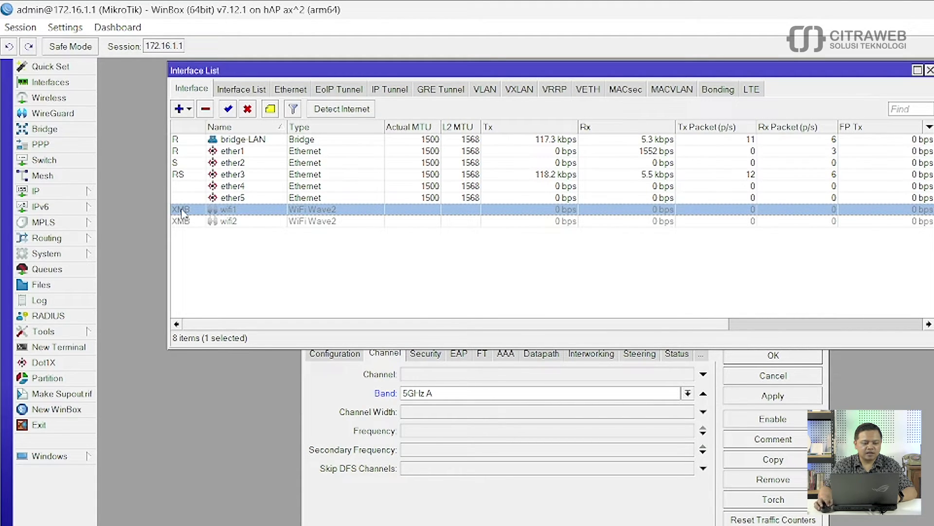
Step: Open the Wireless Radios list to compare wifi1's 5GHz A/N and wifi2's 2GHz G/N bands
{"action": "left_click", "coordinate": [49, 98]}
{"action": "left_click_drag", "start_coordinate": [607, 156], "coordinate": [674, 122]}
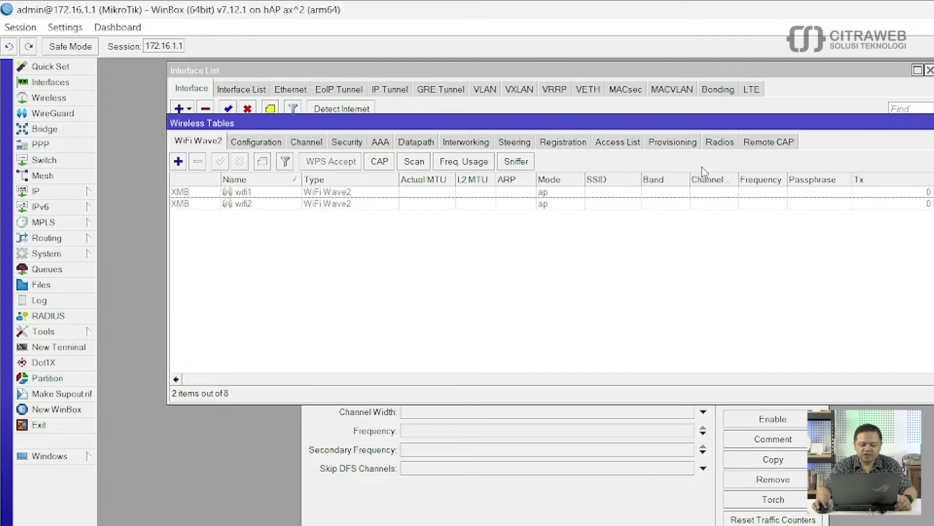
{"action": "left_click", "coordinate": [720, 142]}
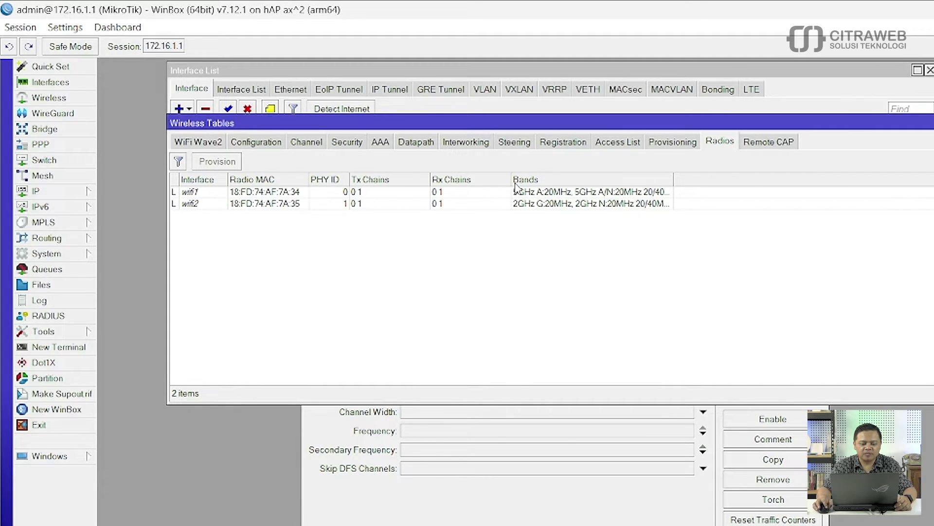
{"action": "left_click_drag", "start_coordinate": [509, 179], "coordinate": [527, 179]}
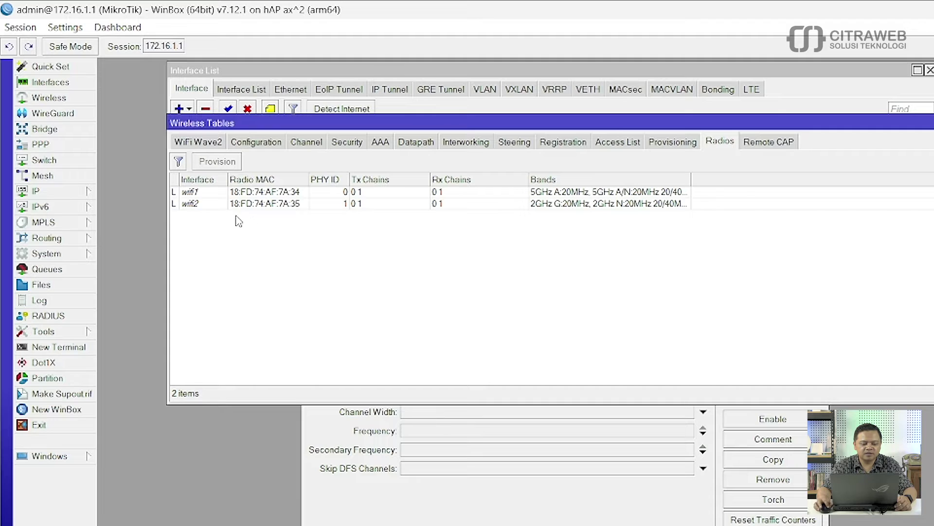
{"action": "left_click", "coordinate": [211, 207]}
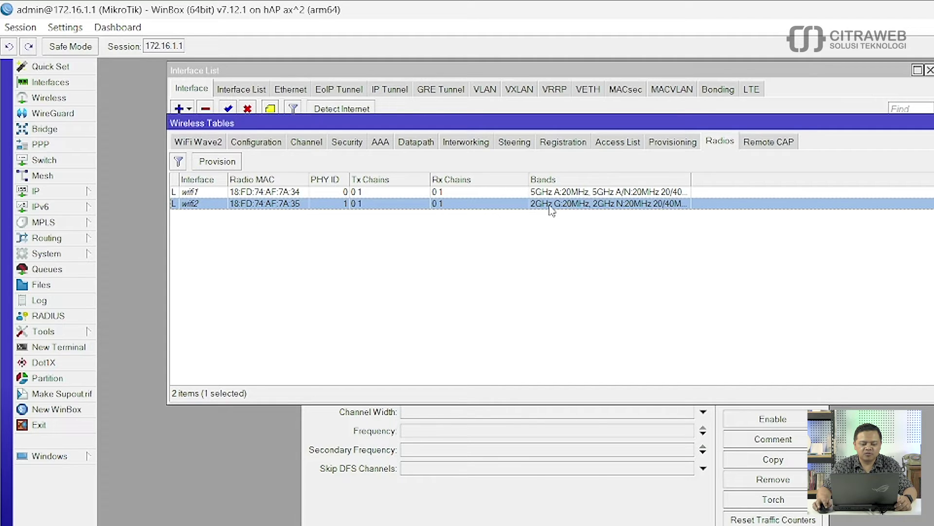
{"action": "left_click", "coordinate": [526, 518]}
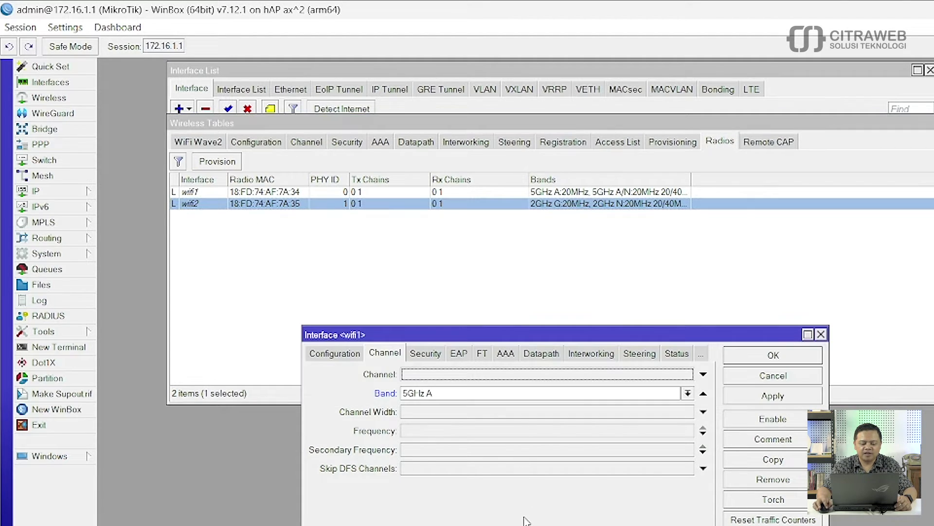
Step: Set wifi1 to band 5GHz AX, channel width 20/40/80MHz and frequency 5805
{"action": "left_click_drag", "start_coordinate": [615, 336], "coordinate": [648, 210]}
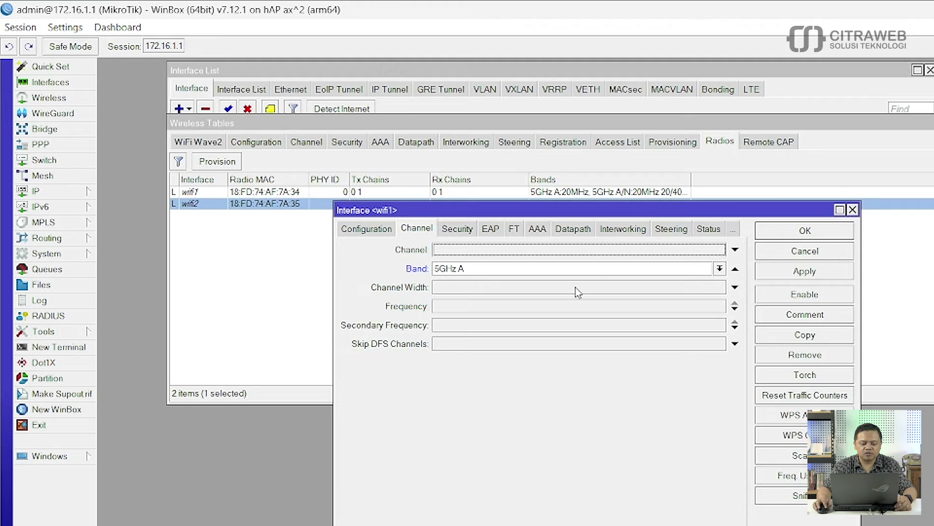
{"action": "left_click", "coordinate": [719, 268]}
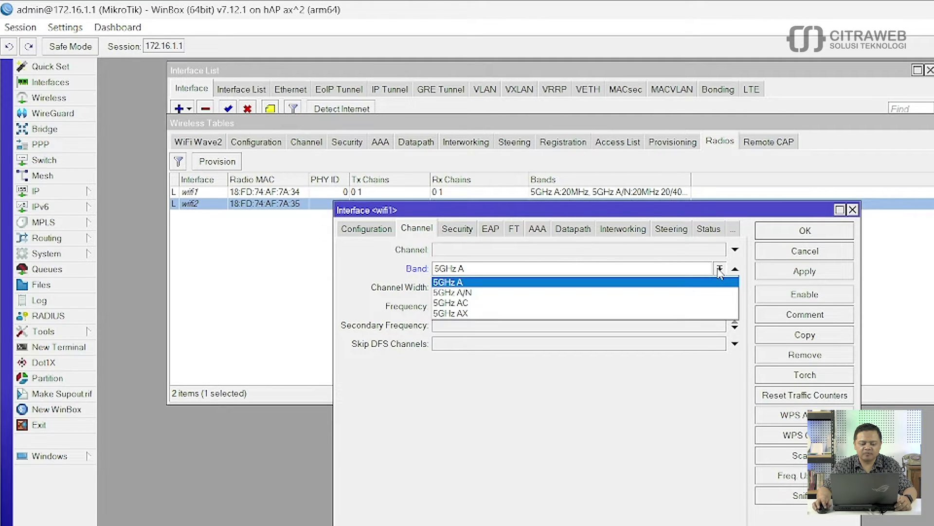
{"action": "left_click", "coordinate": [641, 313]}
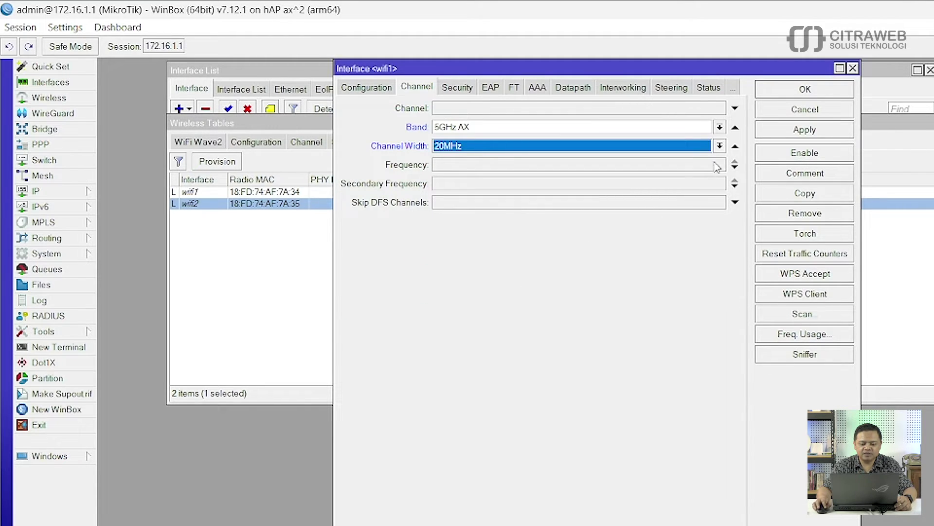
{"action": "left_click", "coordinate": [719, 146]}
{"action": "left_click", "coordinate": [655, 161]}
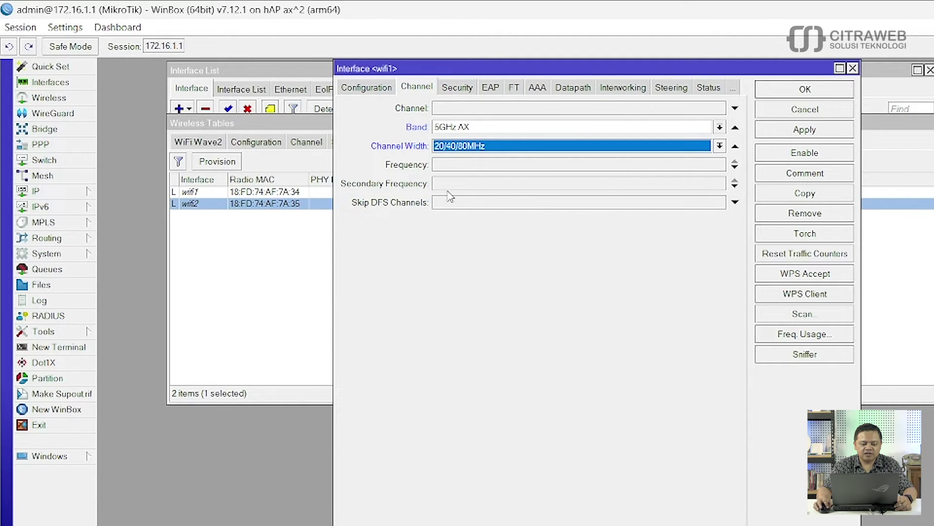
{"action": "left_click", "coordinate": [525, 168]}
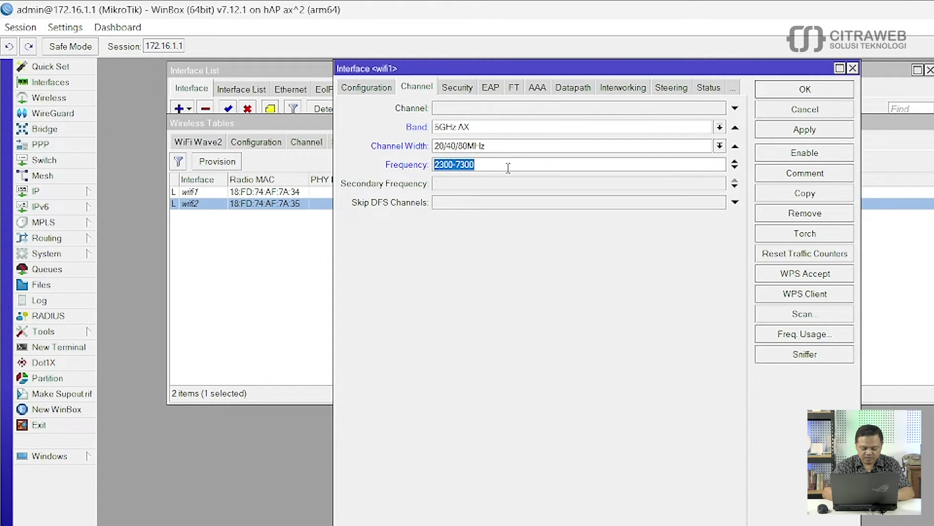
{"action": "type", "text": "5805"}
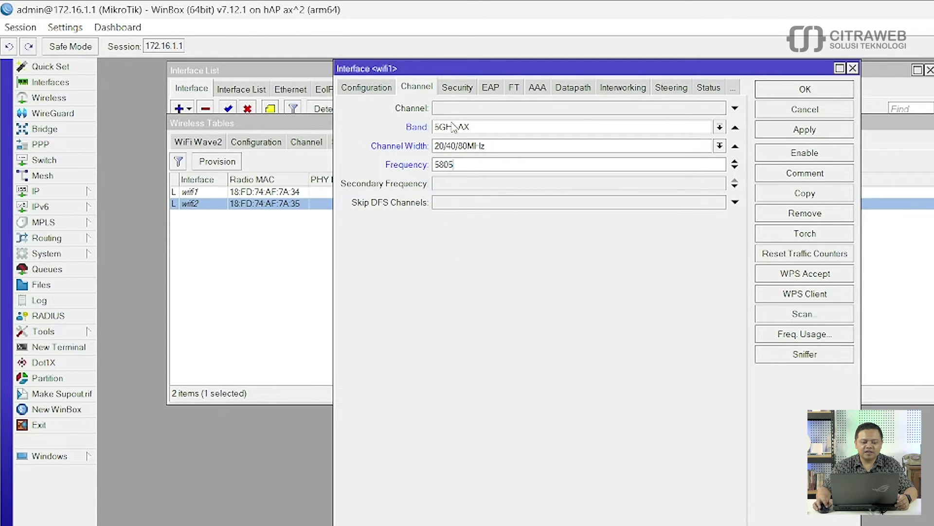
Step: Give wifi1 WPA2 PSK plus WPA3 PSK authentication and enter its passphrase
{"action": "left_click", "coordinate": [457, 88]}
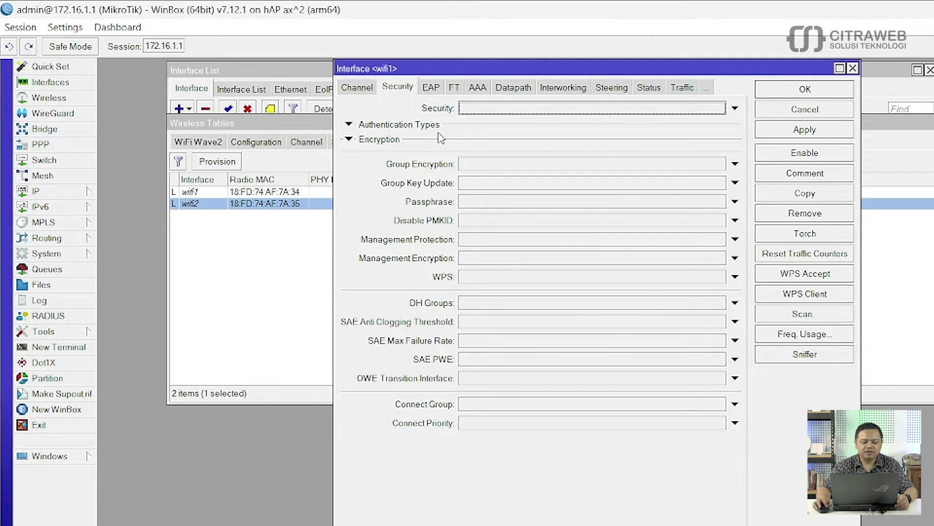
{"action": "left_click", "coordinate": [348, 125]}
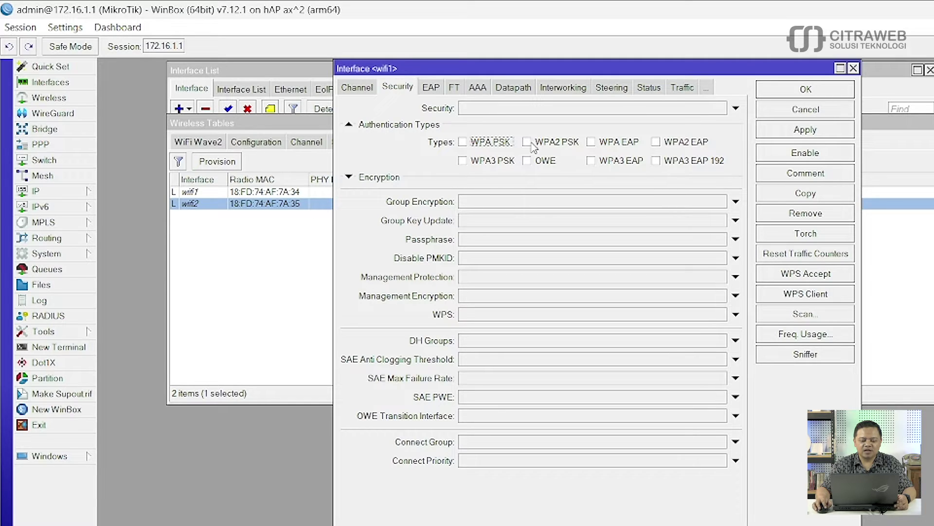
{"action": "left_click", "coordinate": [467, 165]}
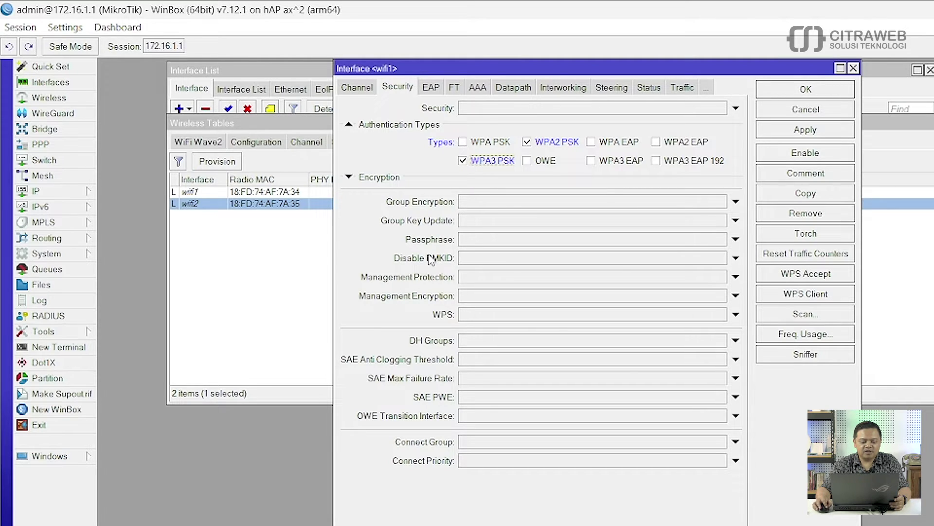
{"action": "left_click", "coordinate": [479, 244]}
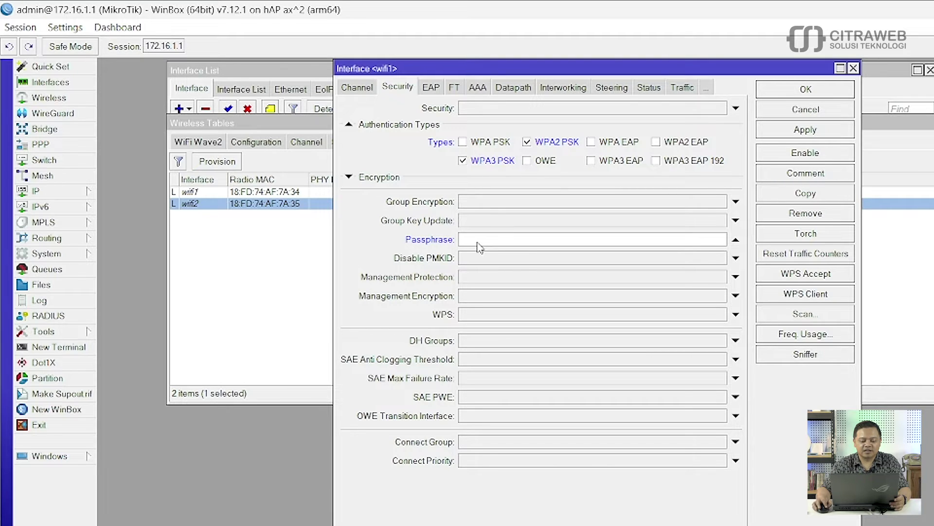
{"action": "type", "text": "*****"}
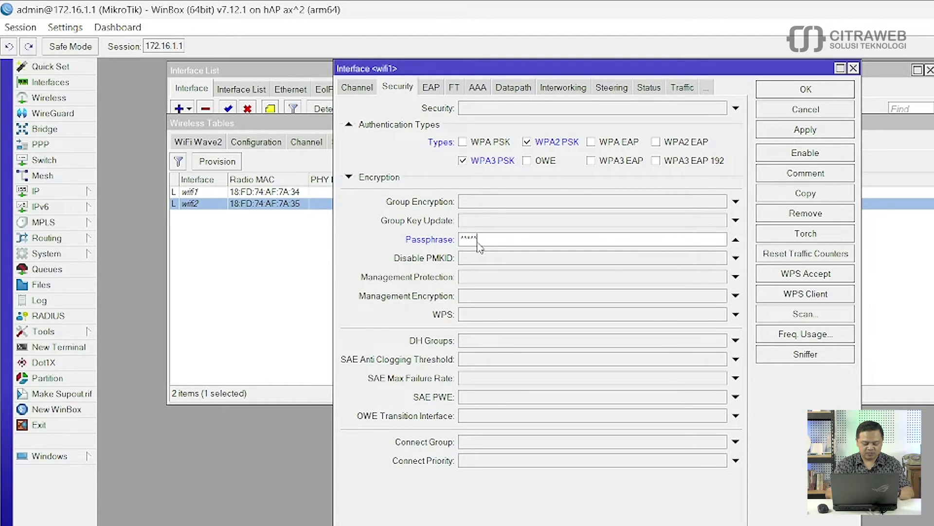
{"action": "type", "text": "**"}
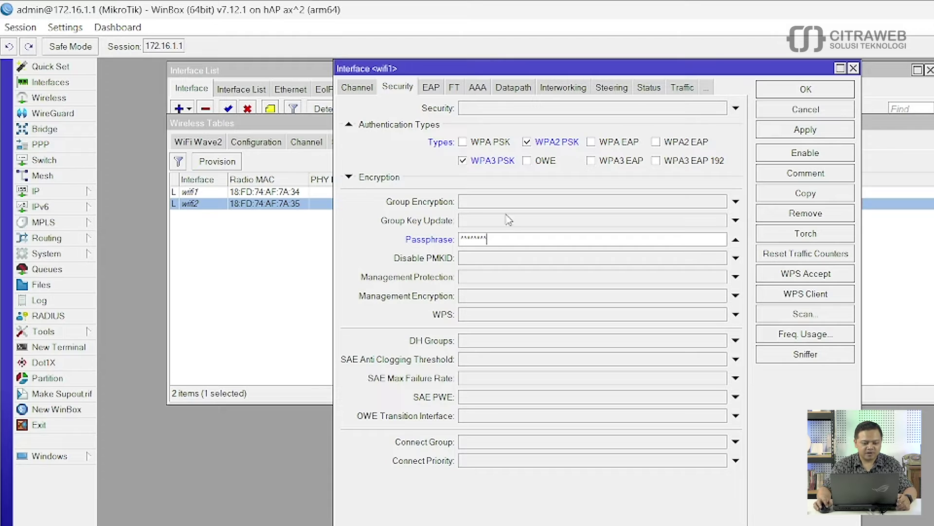
Step: Turn off Hide Passwords to verify the passphrase, then save wifi1's settings
{"action": "left_click", "coordinate": [65, 27]}
{"action": "left_click", "coordinate": [110, 62]}
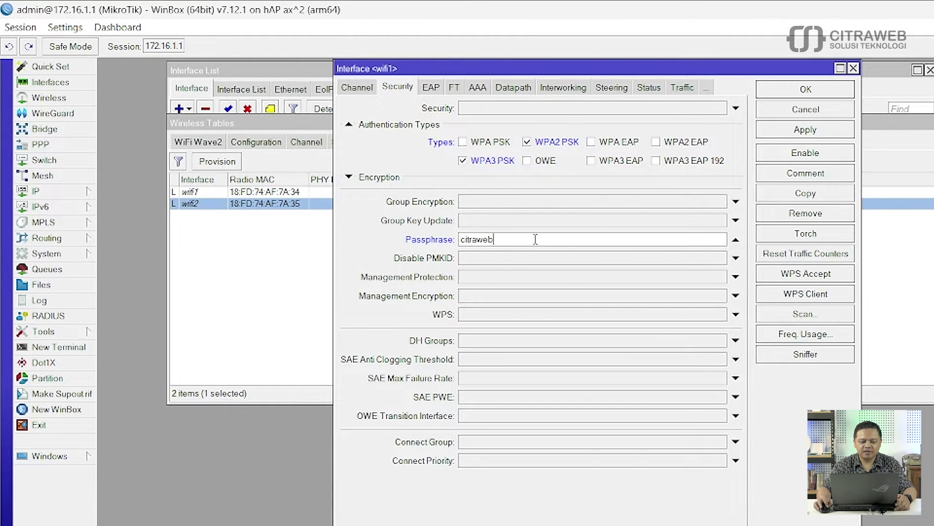
{"action": "left_click", "coordinate": [793, 95]}
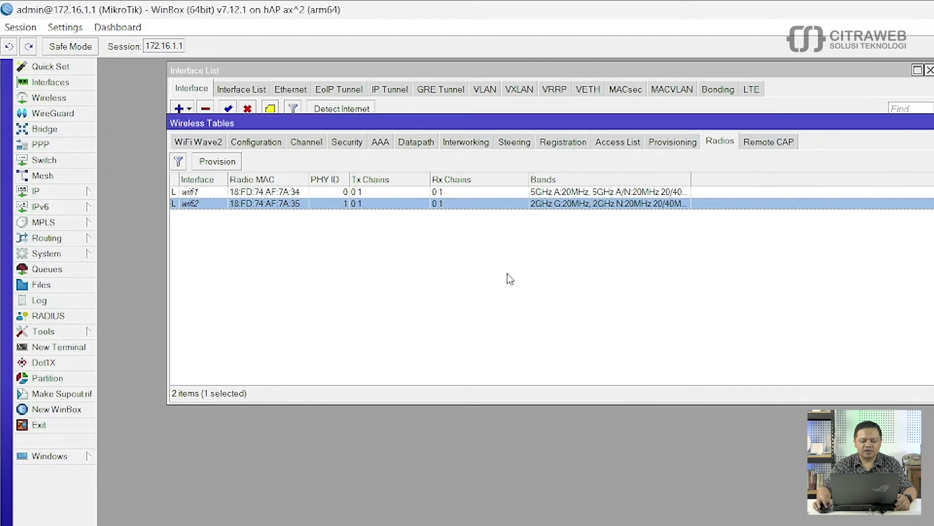
Step: Enable wifi1 and open the WiFi Wave2 Configuration list showing cfg 2GHz
{"action": "left_click", "coordinate": [753, 76]}
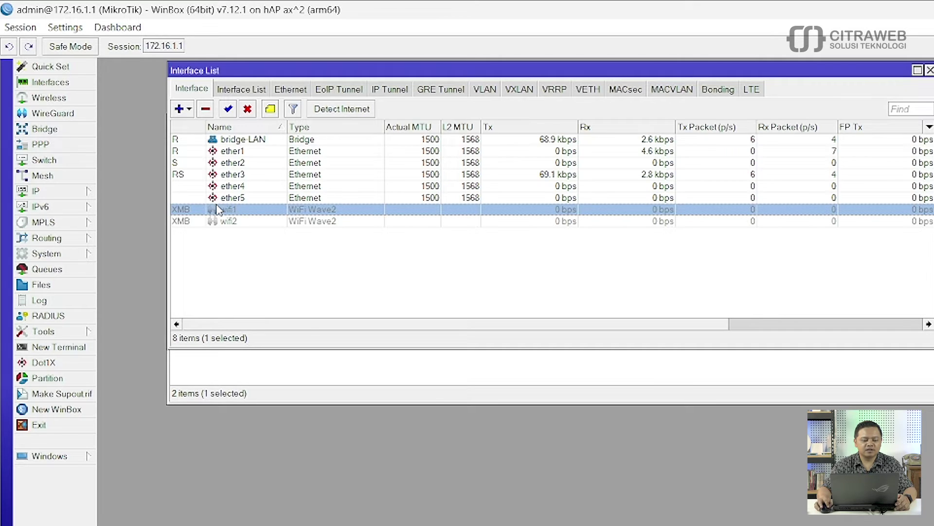
{"action": "left_click", "coordinate": [228, 109]}
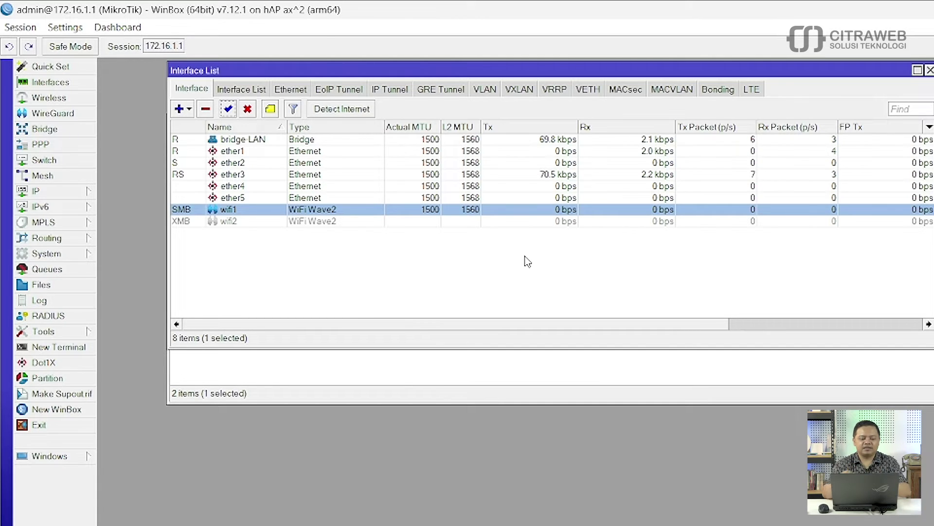
{"action": "left_click", "coordinate": [494, 379]}
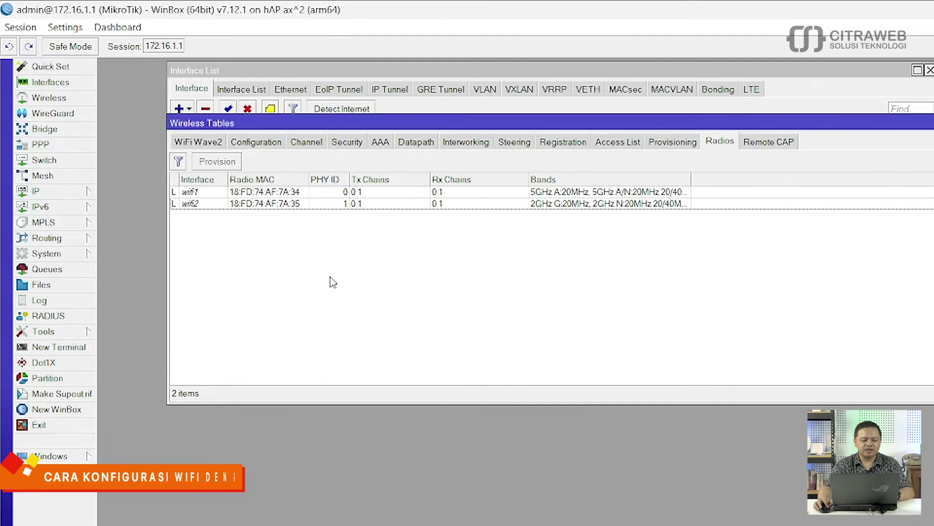
{"action": "left_click", "coordinate": [203, 143]}
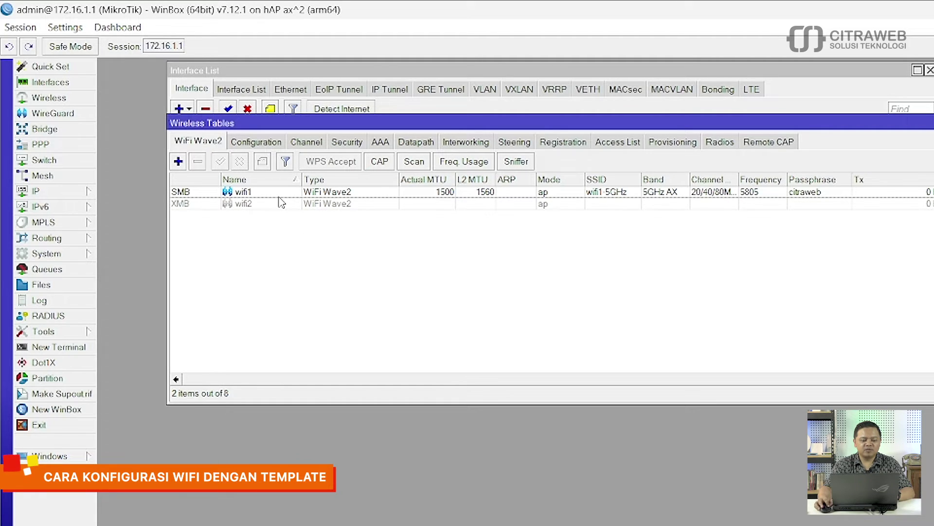
{"action": "left_click", "coordinate": [257, 142]}
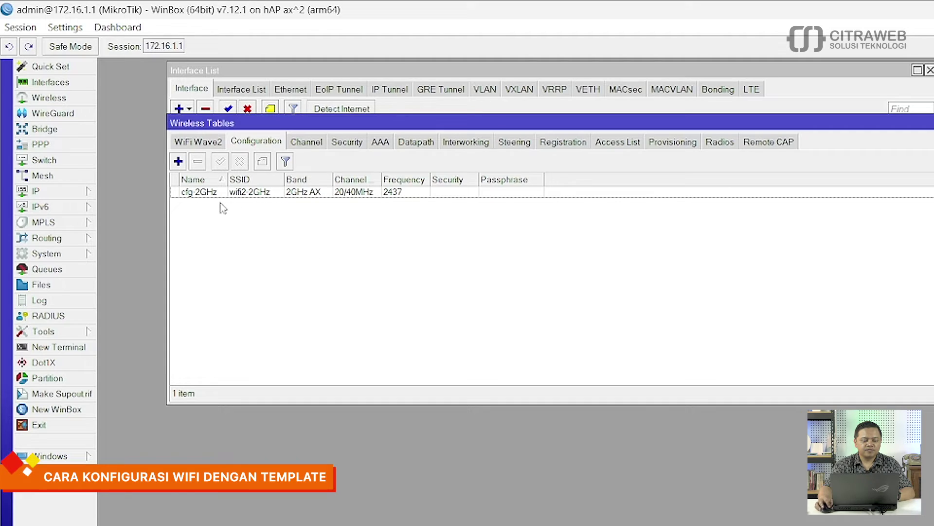
Step: Add a new WiFi Wave2 configuration named konfigurasi1 in ap mode
{"action": "left_click", "coordinate": [178, 161]}
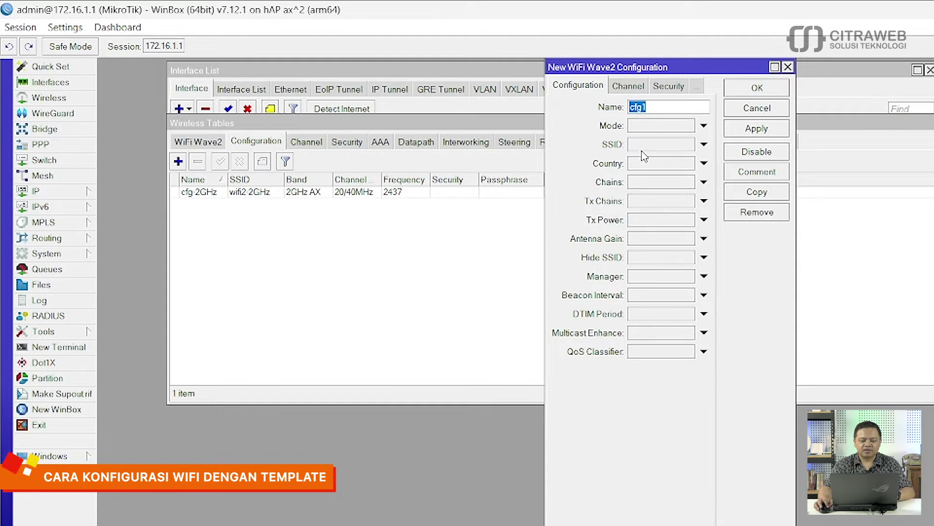
{"action": "left_click_drag", "start_coordinate": [660, 69], "coordinate": [605, 130]}
{"action": "left_click", "coordinate": [600, 171]}
{"action": "key", "text": "BackSpace"}
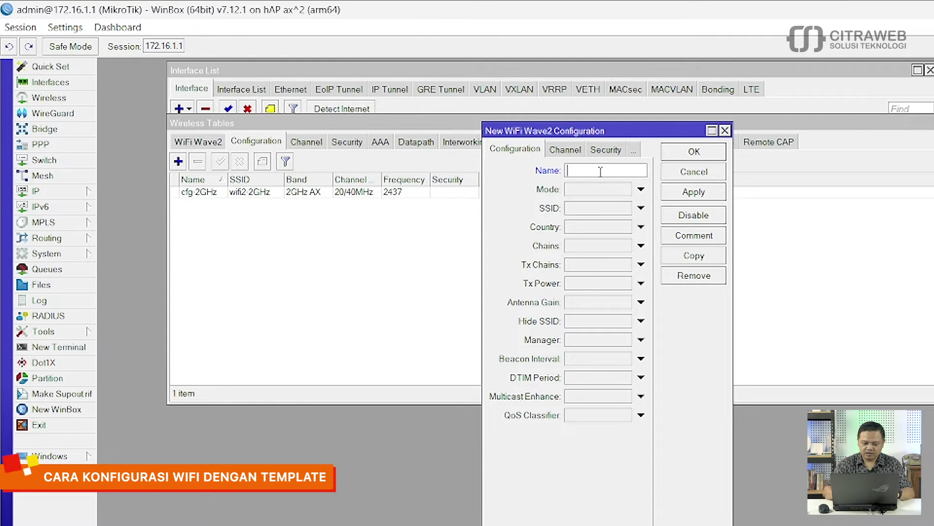
{"action": "type", "text": "kc"}
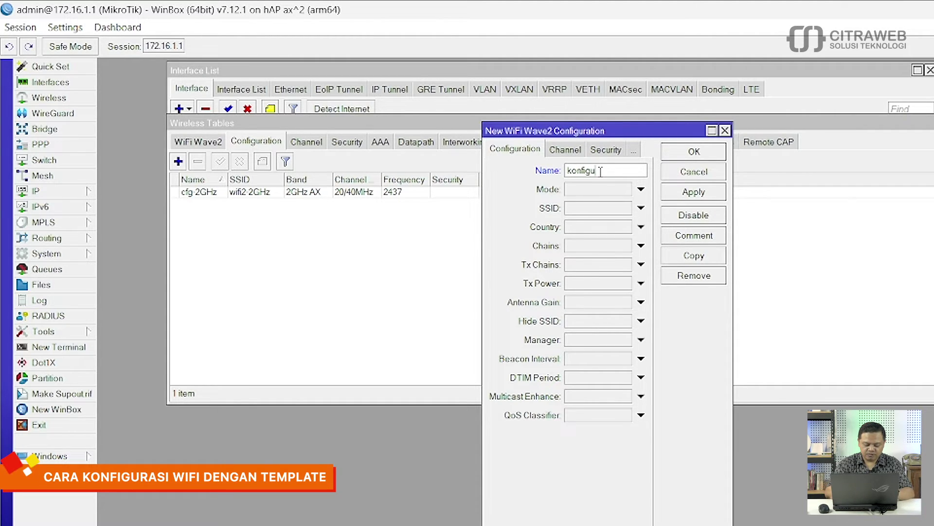
{"action": "type", "text": "nfigurasi1"}
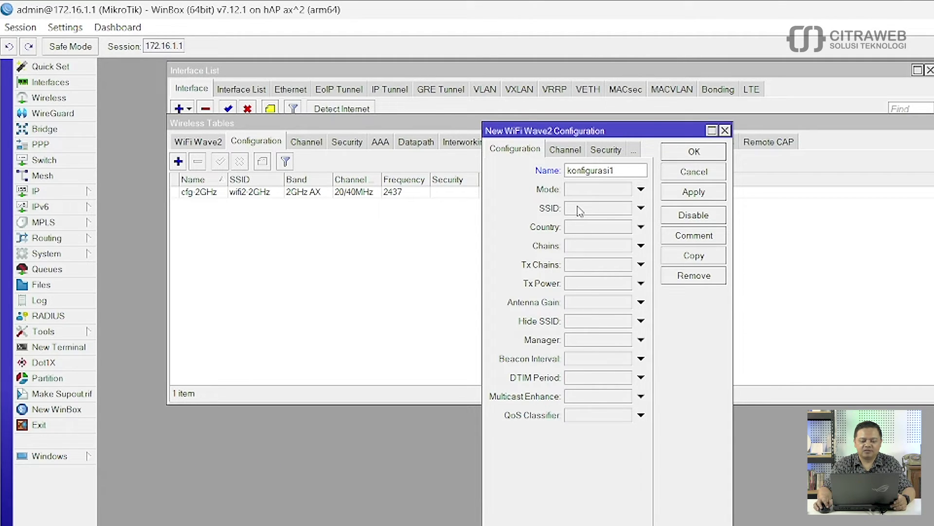
{"action": "left_click", "coordinate": [603, 190]}
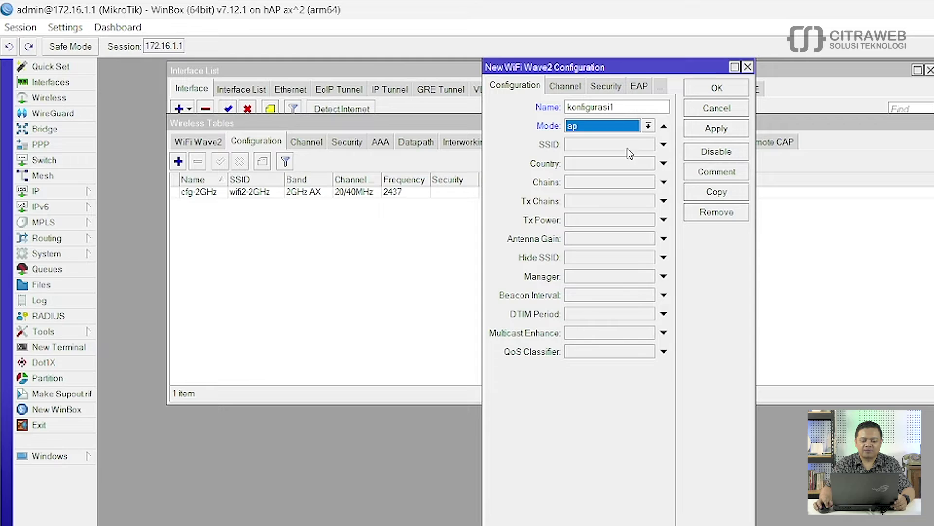
Step: Set the configuration's SSID to wifi2-2GHz and its country to Indonesia
{"action": "left_click", "coordinate": [590, 147]}
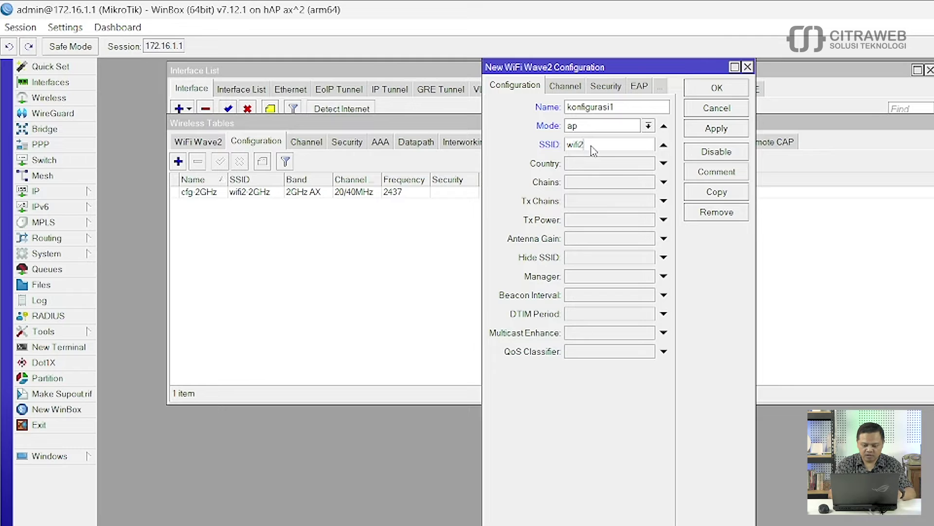
{"action": "type", "text": "wifi2-2"}
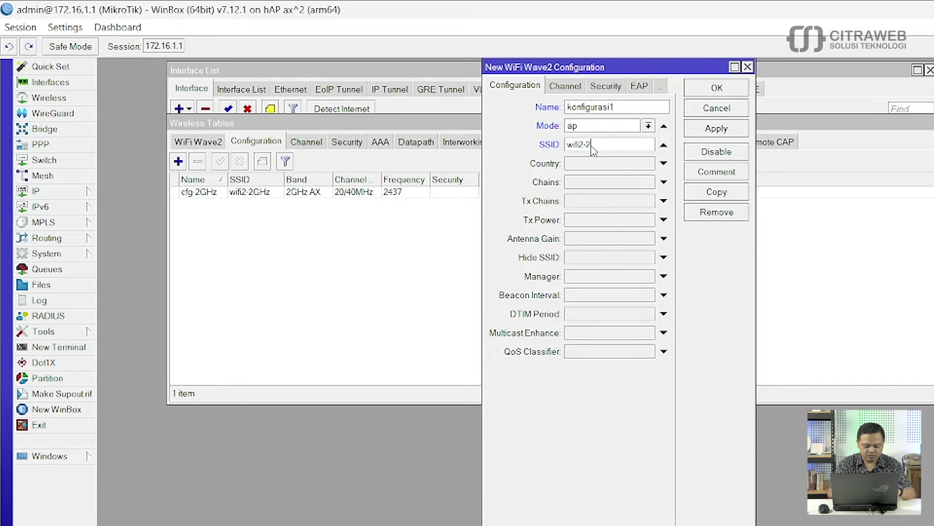
{"action": "type", "text": "GHz"}
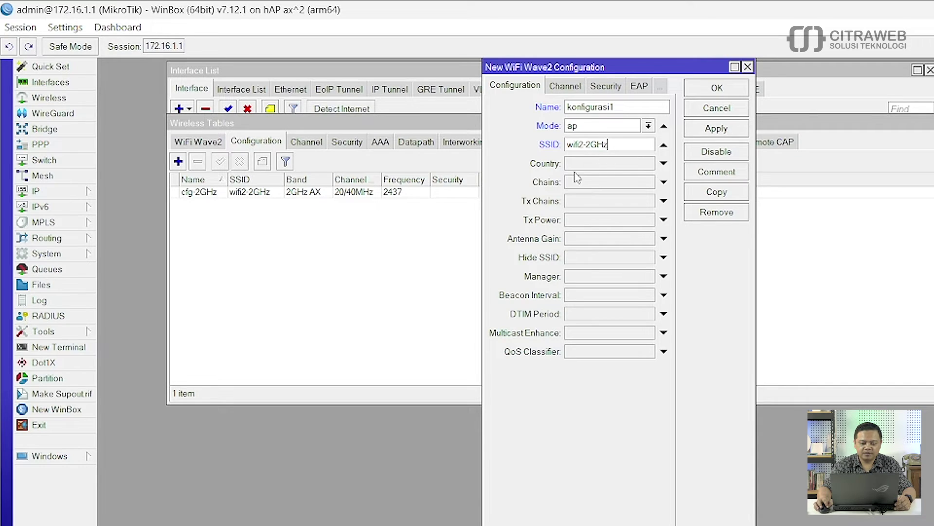
{"action": "left_click", "coordinate": [615, 168]}
{"action": "left_click", "coordinate": [775, 163]}
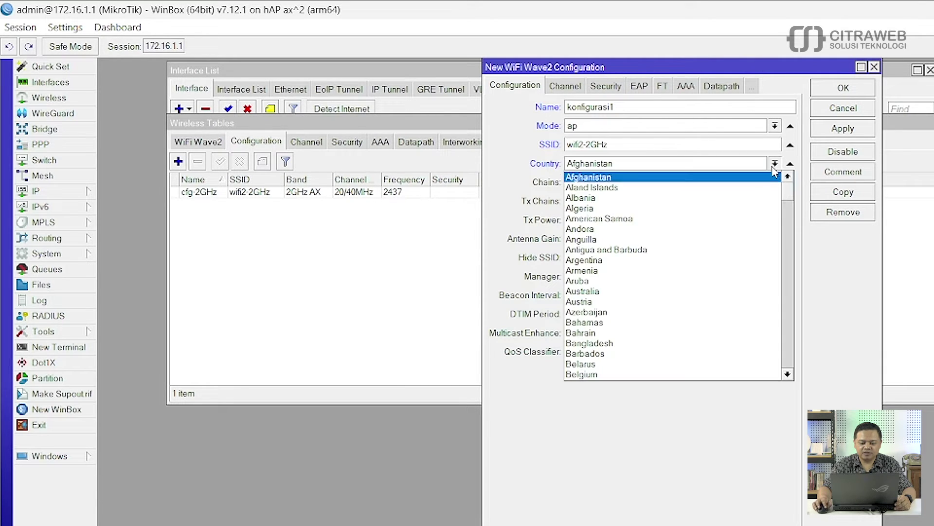
{"action": "scroll", "coordinate": [682, 328], "scroll_direction": "down", "scroll_amount": 8}
{"action": "scroll", "coordinate": [685, 330], "scroll_direction": "down", "scroll_amount": 12}
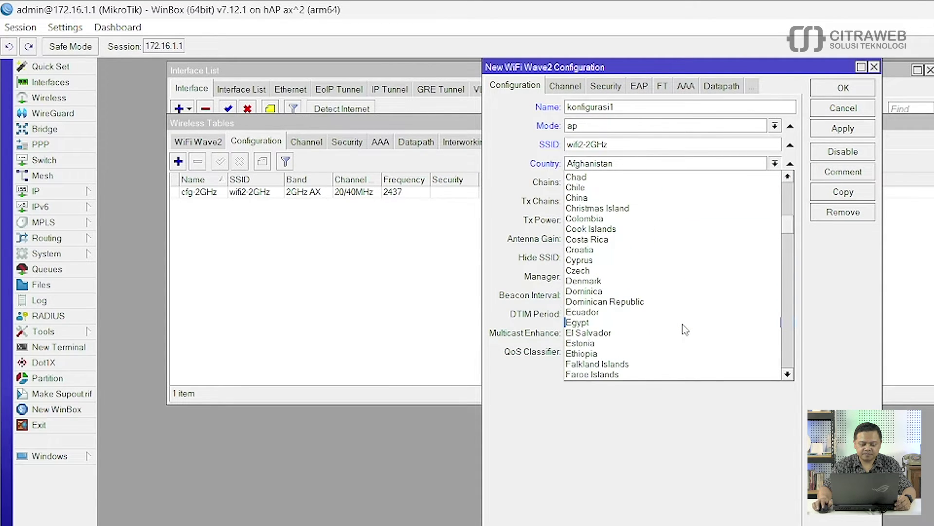
{"action": "scroll", "coordinate": [685, 330], "scroll_direction": "down", "scroll_amount": 2}
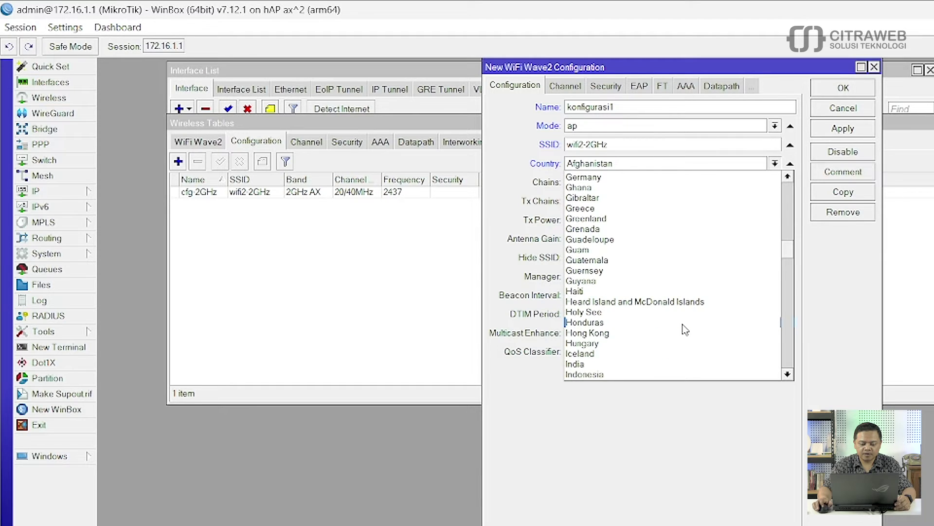
{"action": "left_click", "coordinate": [610, 345]}
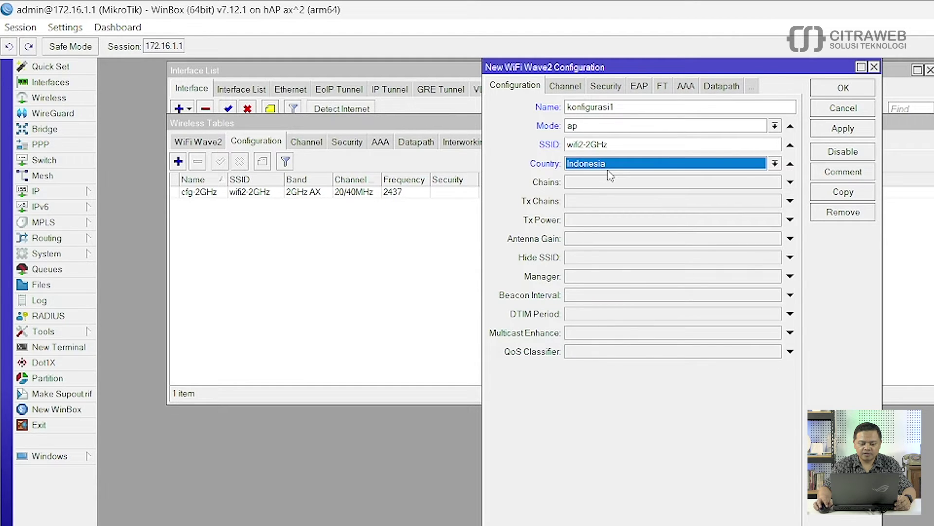
Step: Set konfigurasi1's band to 2GHz AX with a 20/40MHz channel width
{"action": "left_click", "coordinate": [565, 86]}
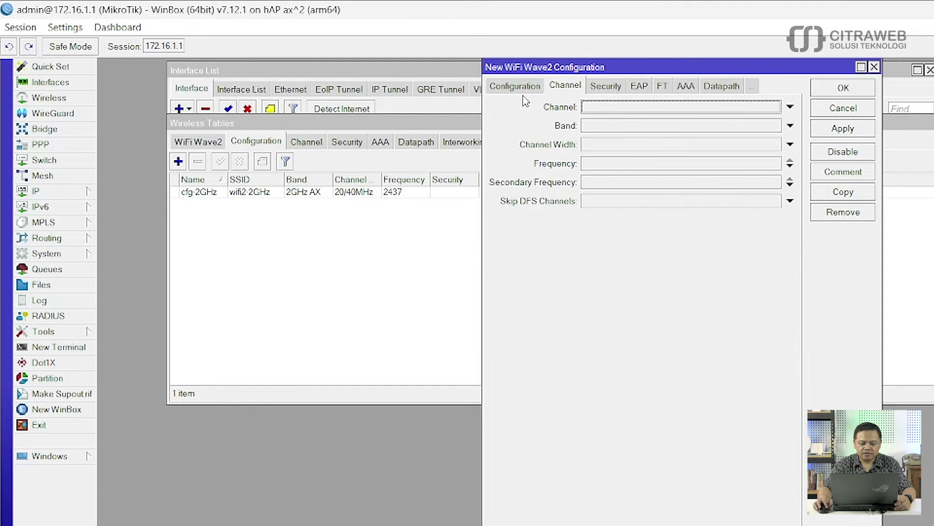
{"action": "left_click", "coordinate": [622, 128]}
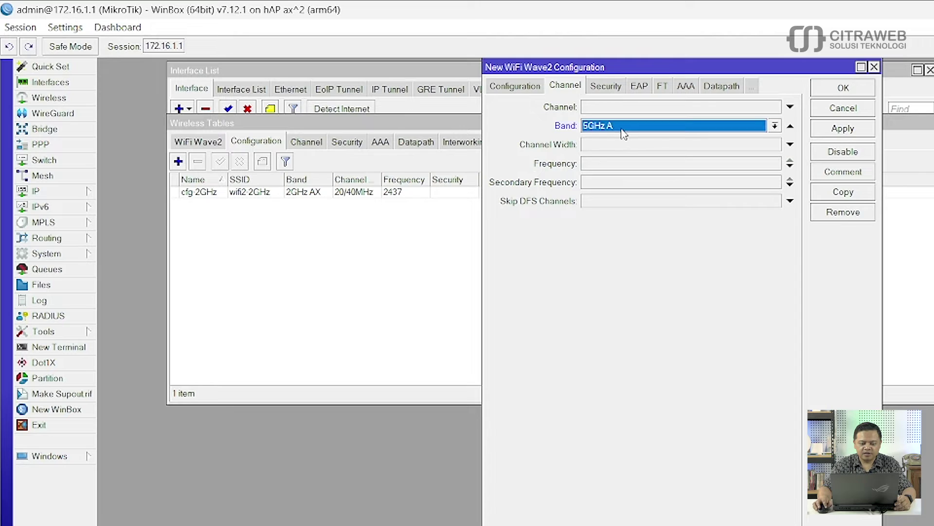
{"action": "left_click", "coordinate": [774, 125]}
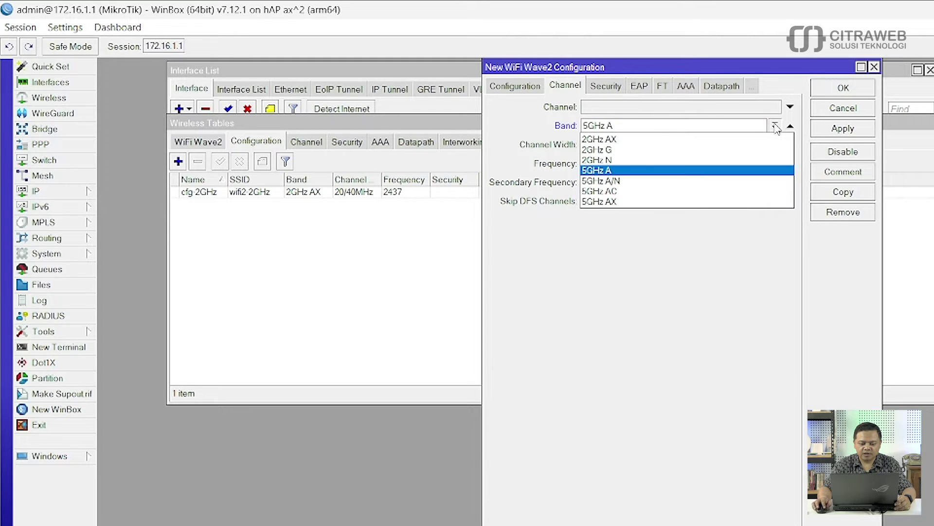
{"action": "left_click", "coordinate": [650, 140]}
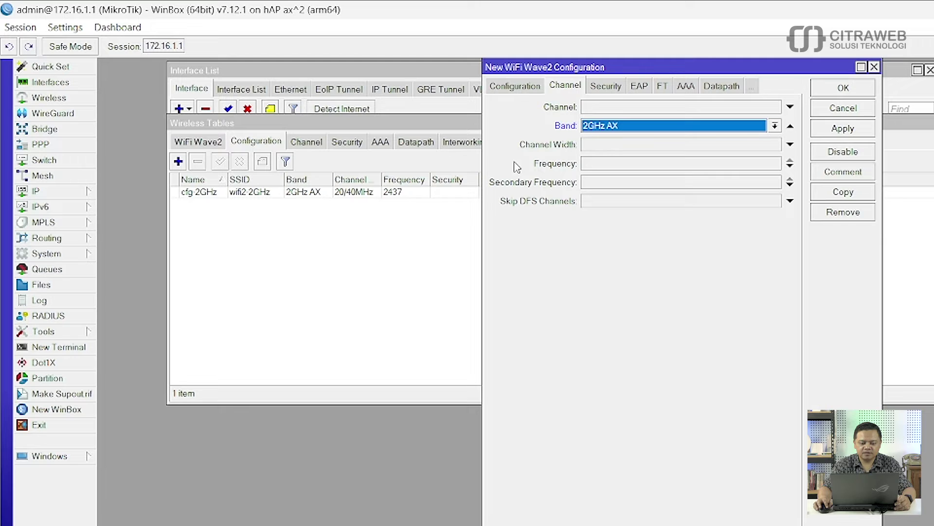
{"action": "left_click", "coordinate": [613, 146]}
{"action": "left_click", "coordinate": [773, 145]}
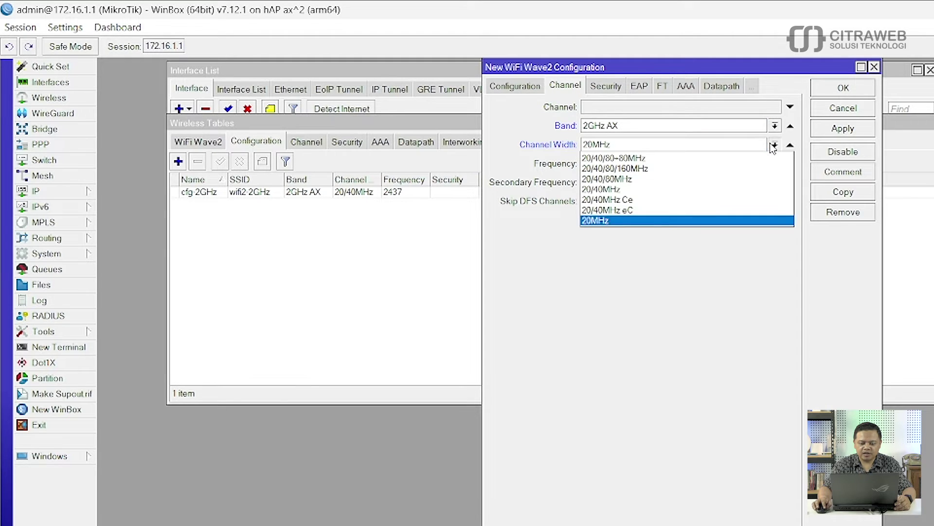
{"action": "left_click", "coordinate": [651, 190]}
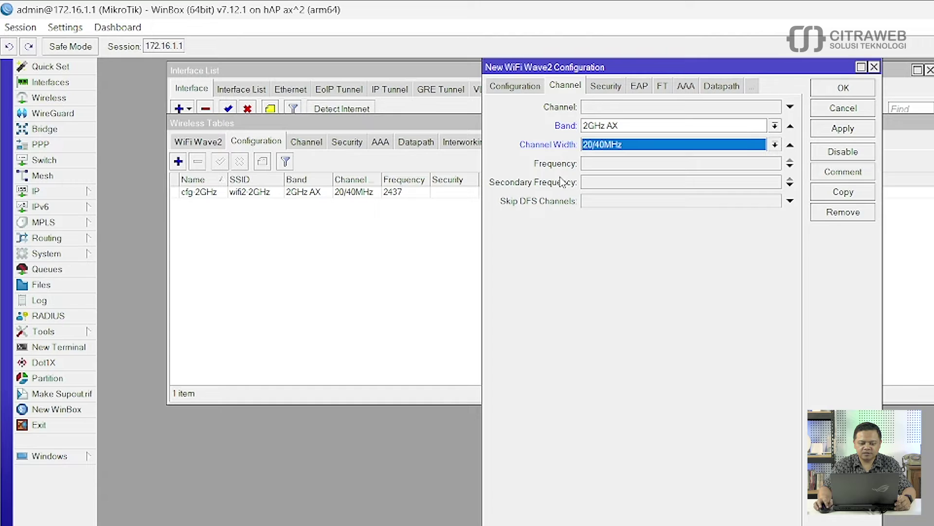
Step: Enter frequency 2437 and save the configuration with Apply and OK
{"action": "left_click", "coordinate": [639, 168]}
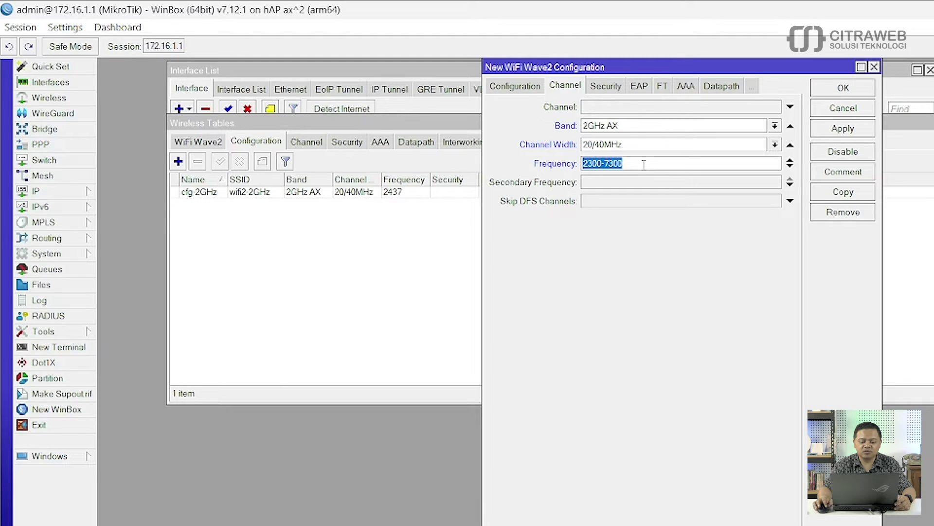
{"action": "type", "text": "24"}
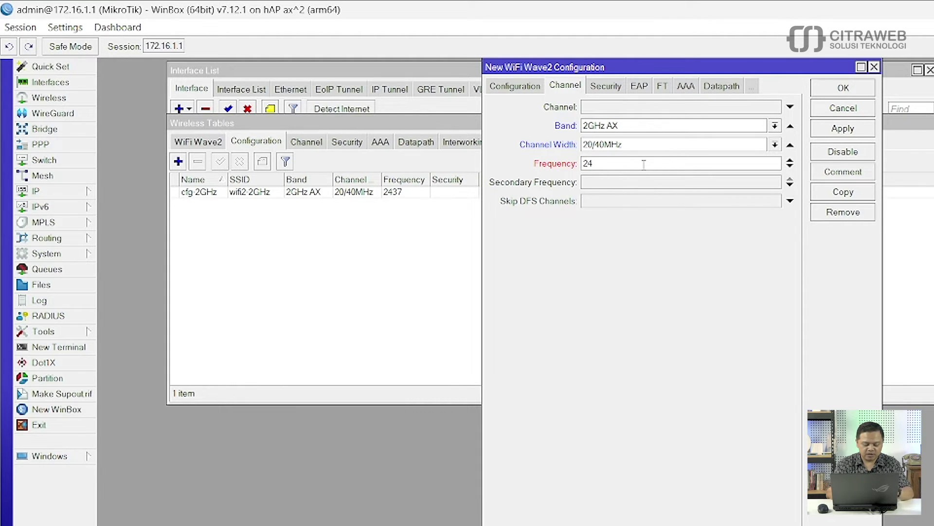
{"action": "type", "text": "37"}
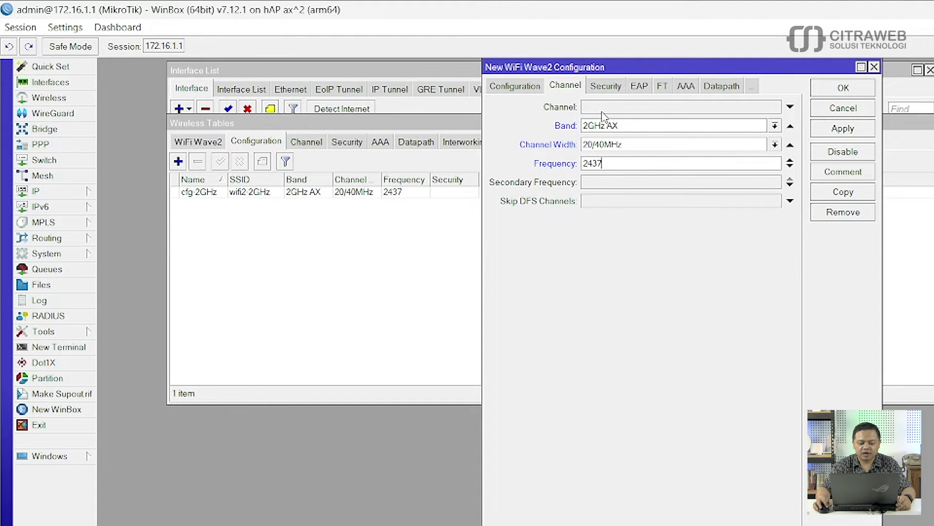
{"action": "left_click", "coordinate": [834, 132]}
{"action": "left_click", "coordinate": [842, 89]}
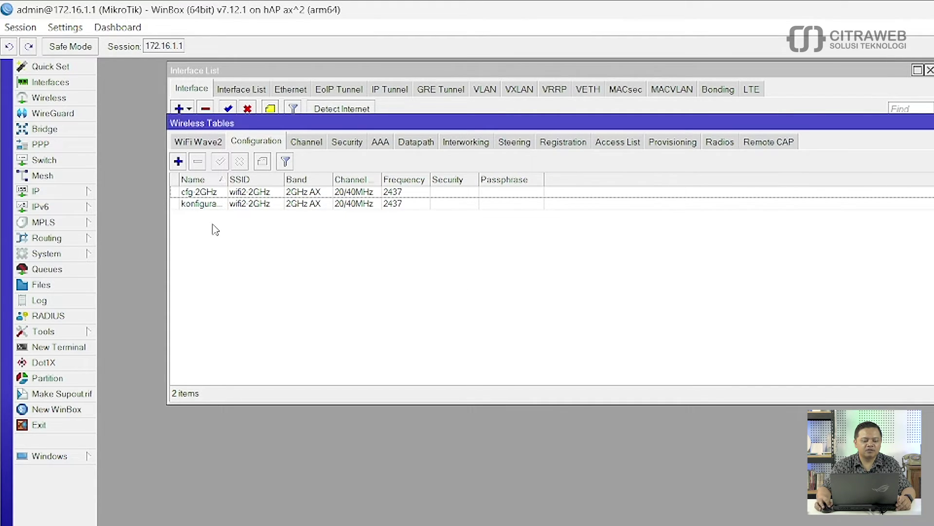
Step: Widen the Name column to read konfigurasi1, then show the Security profiles list with sec1
{"action": "left_click", "coordinate": [261, 194]}
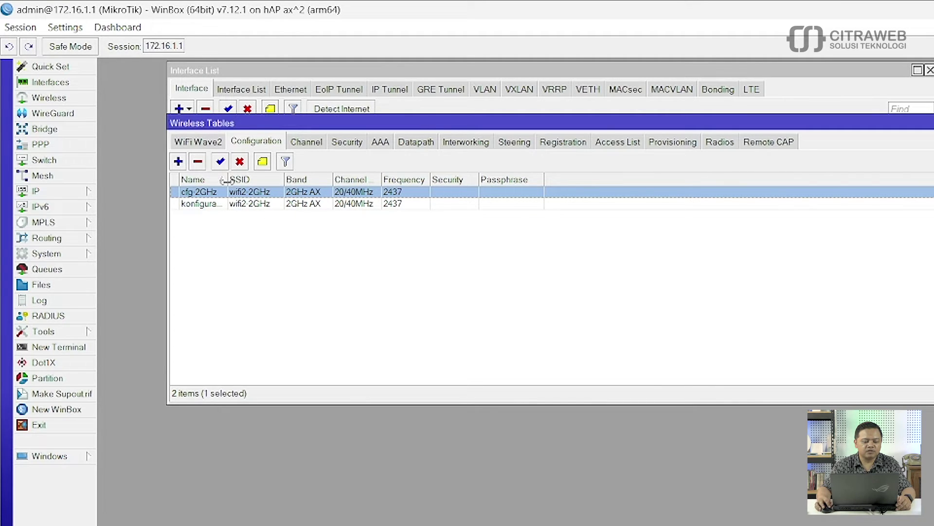
{"action": "left_click_drag", "start_coordinate": [228, 179], "coordinate": [275, 182]}
{"action": "left_click", "coordinate": [268, 205]}
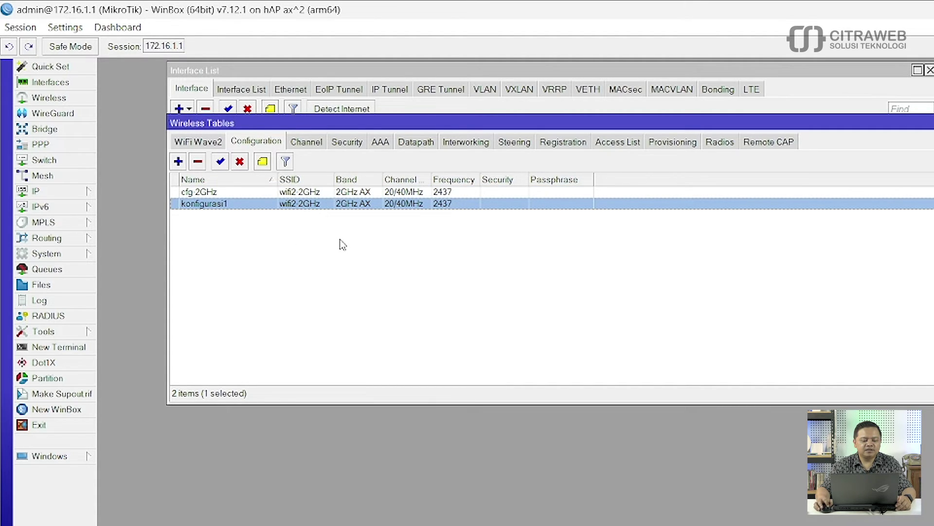
{"action": "left_click", "coordinate": [348, 146]}
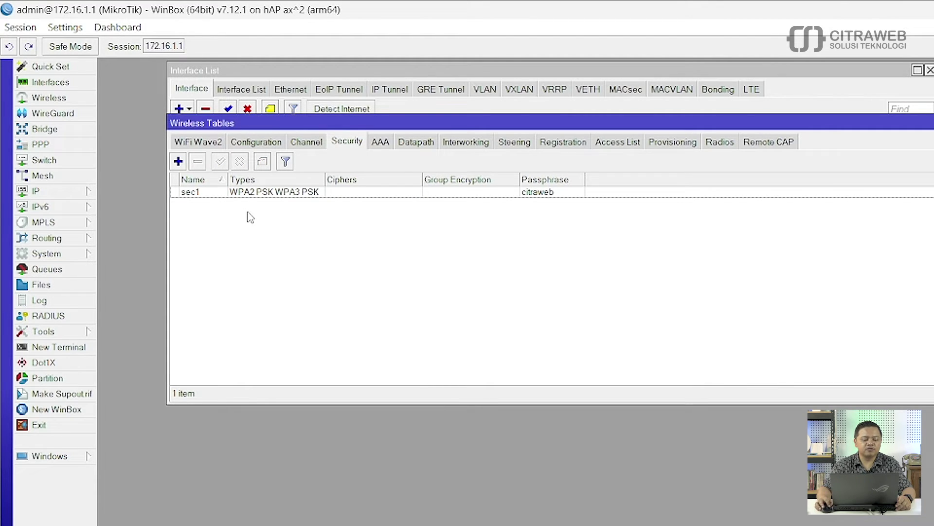
Step: Create security profile sec2 with WPA2 PSK and WPA3 PSK, entering sec1's passphrase
{"action": "left_click", "coordinate": [178, 161]}
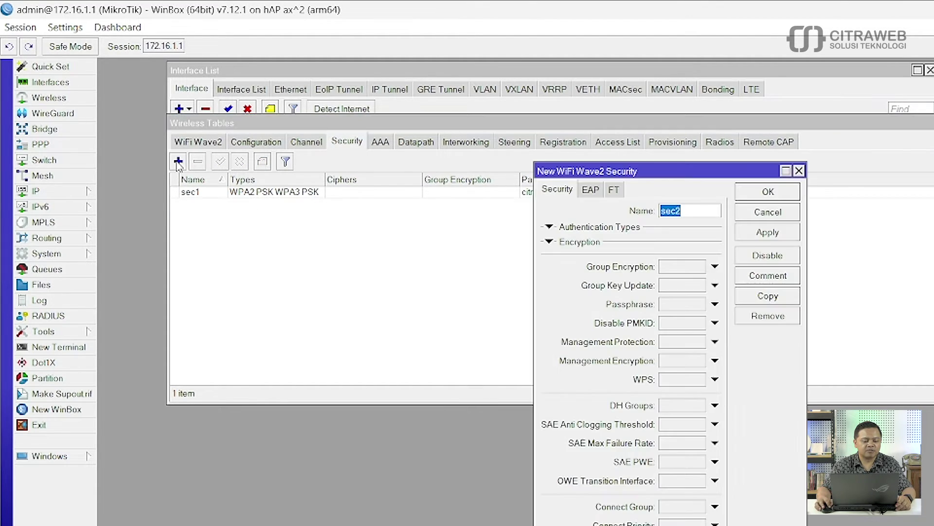
{"action": "left_click", "coordinate": [691, 212]}
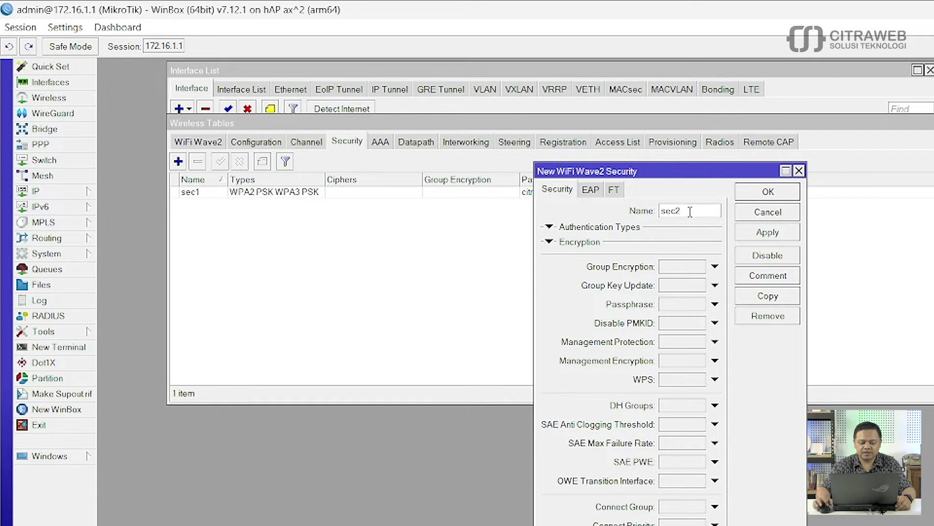
{"action": "left_click", "coordinate": [549, 228]}
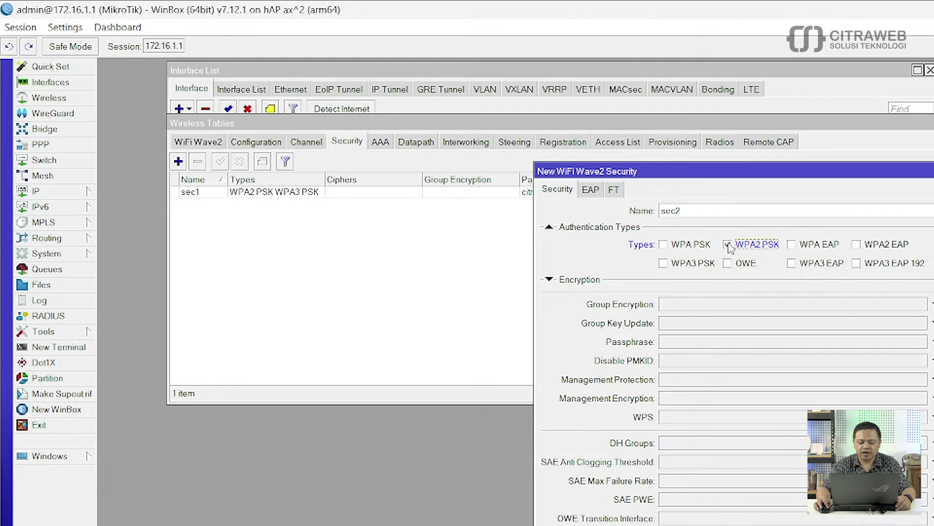
{"action": "left_click", "coordinate": [682, 263]}
{"action": "left_click", "coordinate": [672, 346]}
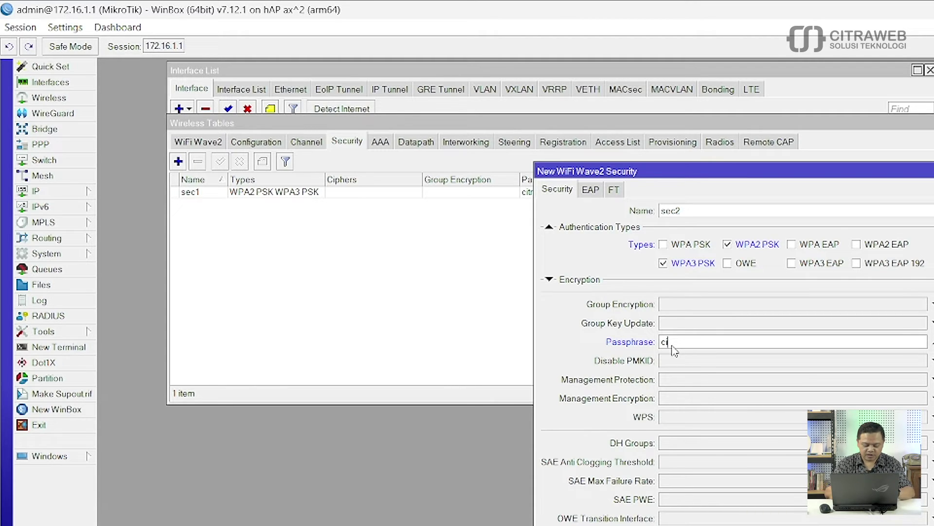
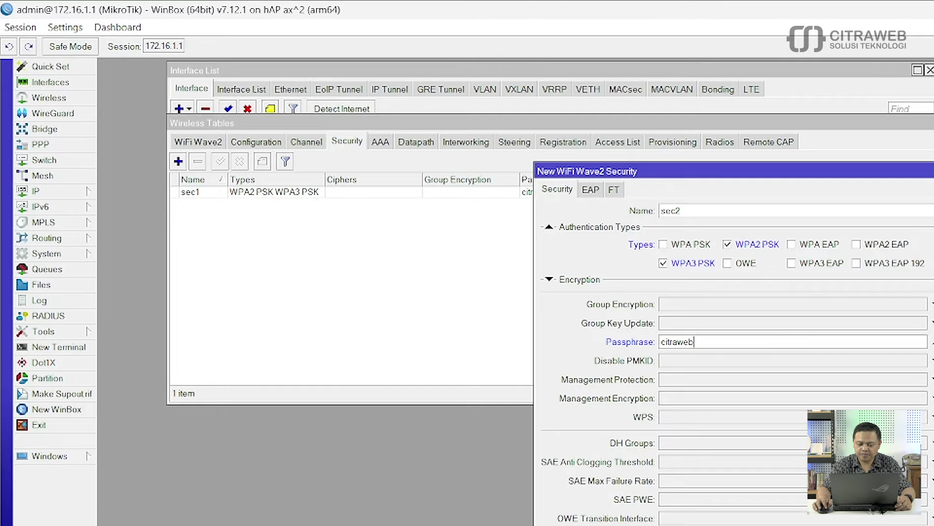
{"action": "key", "text": "Return"}
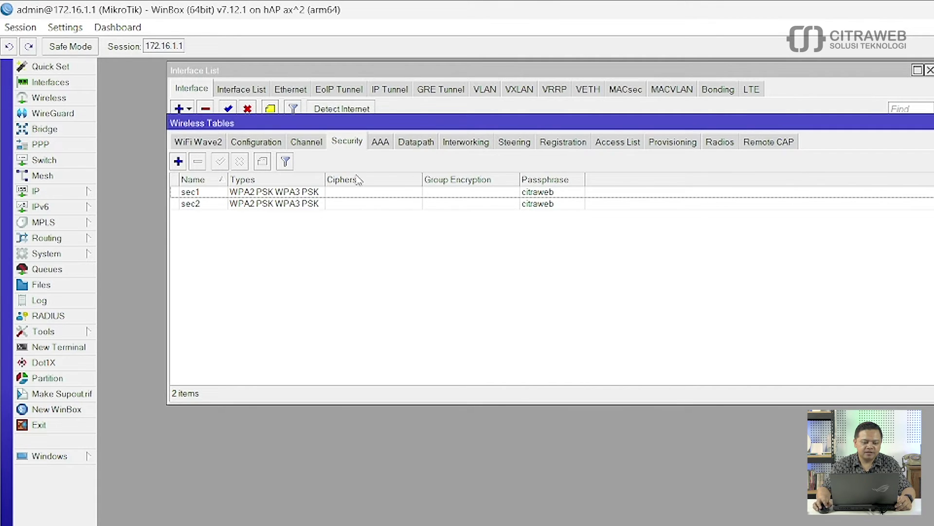
Step: Open wifi2's settings from the WiFi Wave2 list and set its Configuration to cfg-2GHz
{"action": "left_click", "coordinate": [372, 72]}
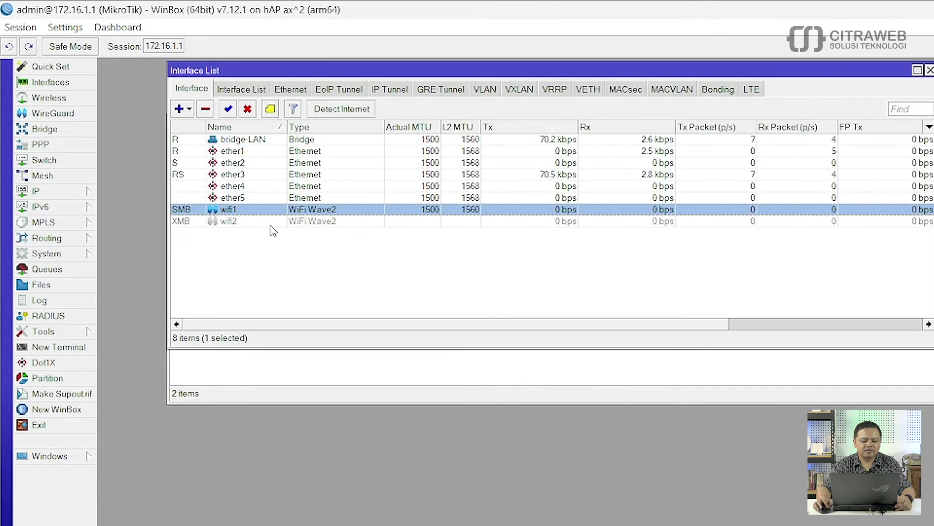
{"action": "left_click", "coordinate": [254, 364]}
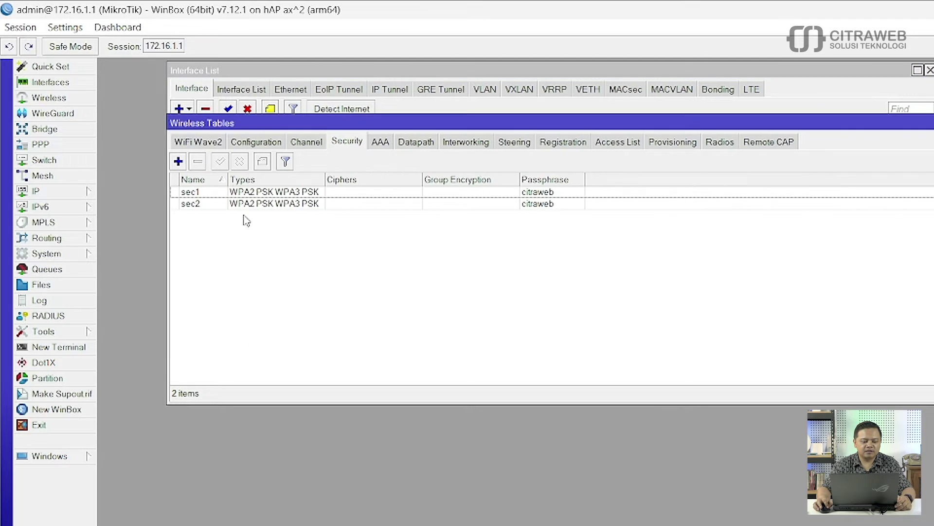
{"action": "left_click", "coordinate": [198, 142]}
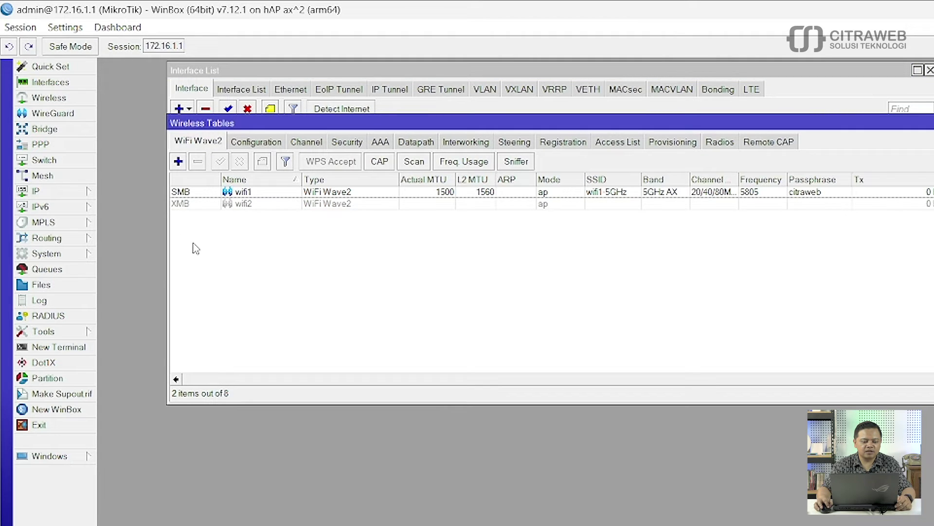
{"action": "double_click", "coordinate": [251, 208]}
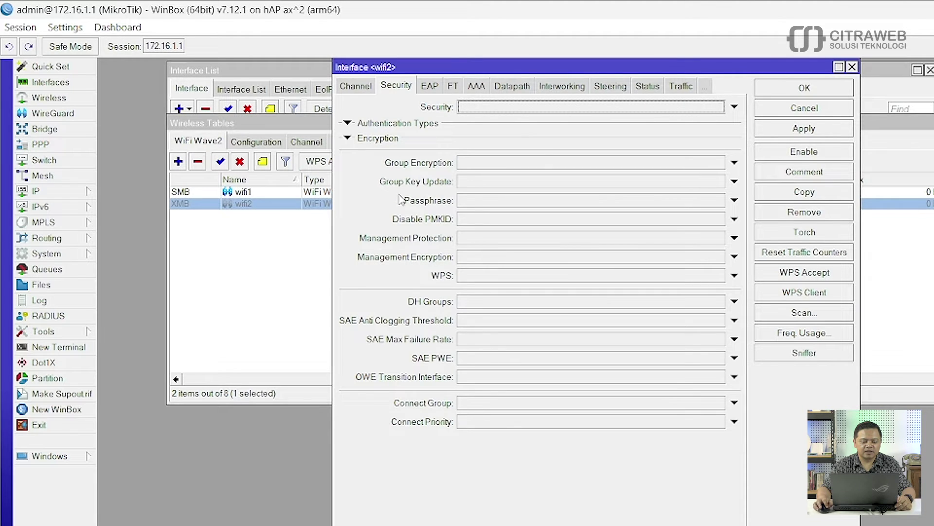
{"action": "left_click", "coordinate": [357, 86]}
{"action": "left_click", "coordinate": [358, 87]}
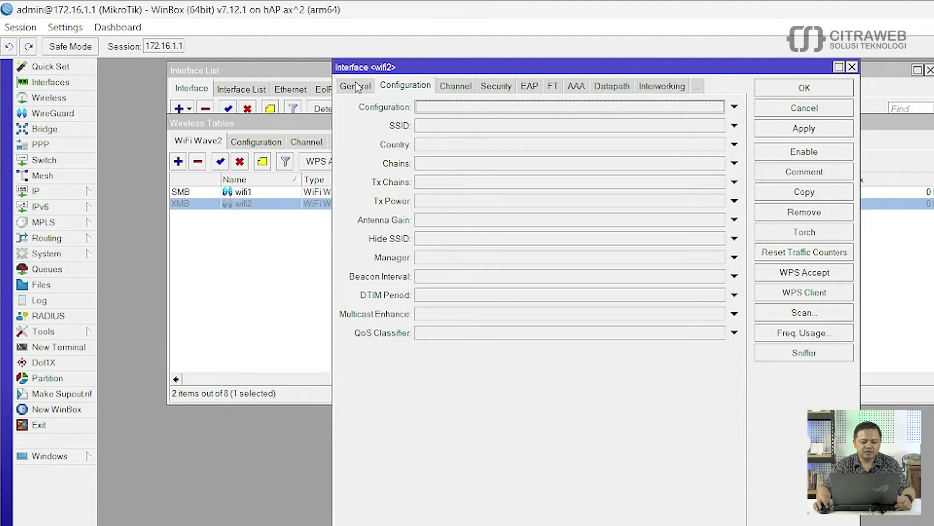
{"action": "left_click", "coordinate": [357, 87]}
{"action": "left_click", "coordinate": [411, 86]}
{"action": "left_click", "coordinate": [533, 108]}
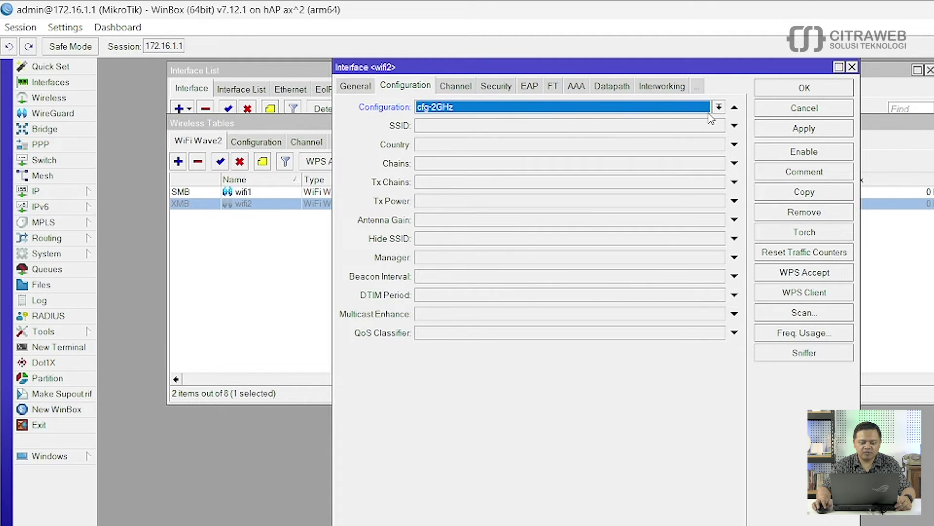
{"action": "left_click", "coordinate": [719, 107]}
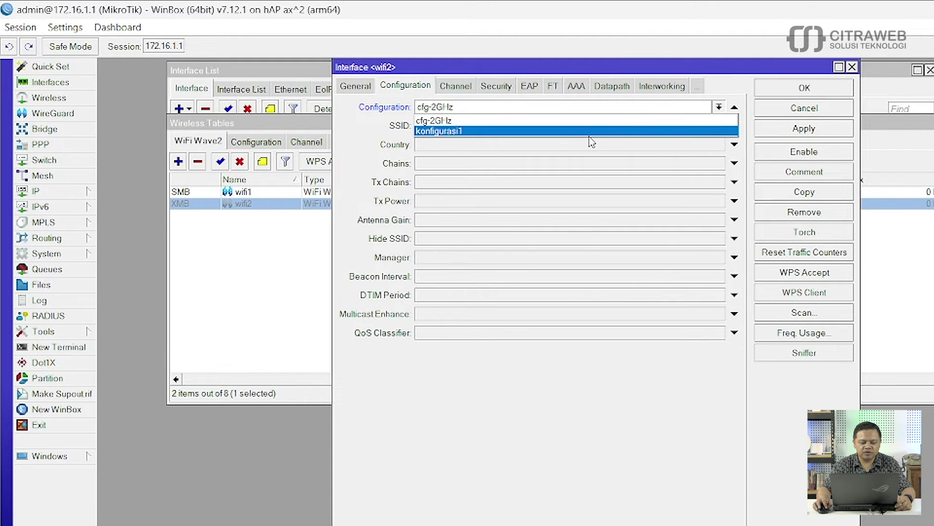
{"action": "left_click", "coordinate": [525, 200]}
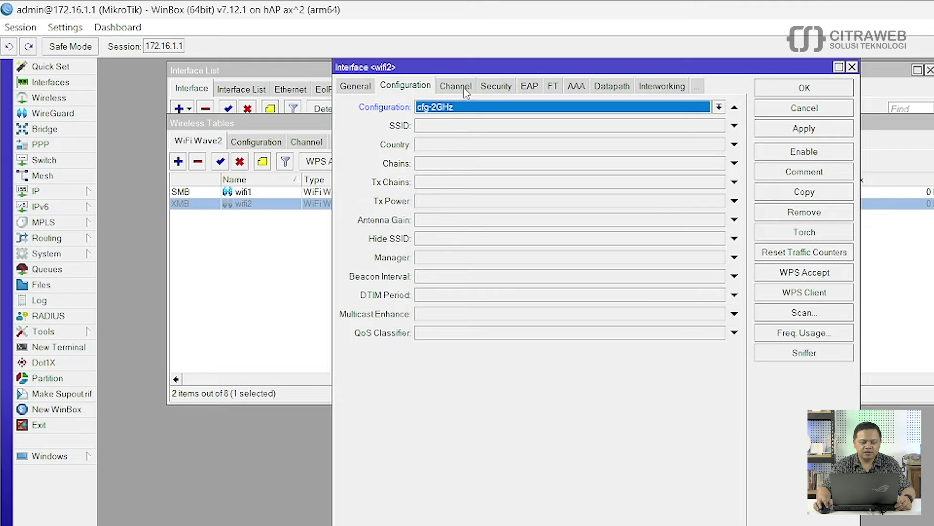
Step: Assign the sec2 security profile to wifi2 and apply the settings
{"action": "left_click", "coordinate": [496, 88]}
{"action": "left_click", "coordinate": [510, 106]}
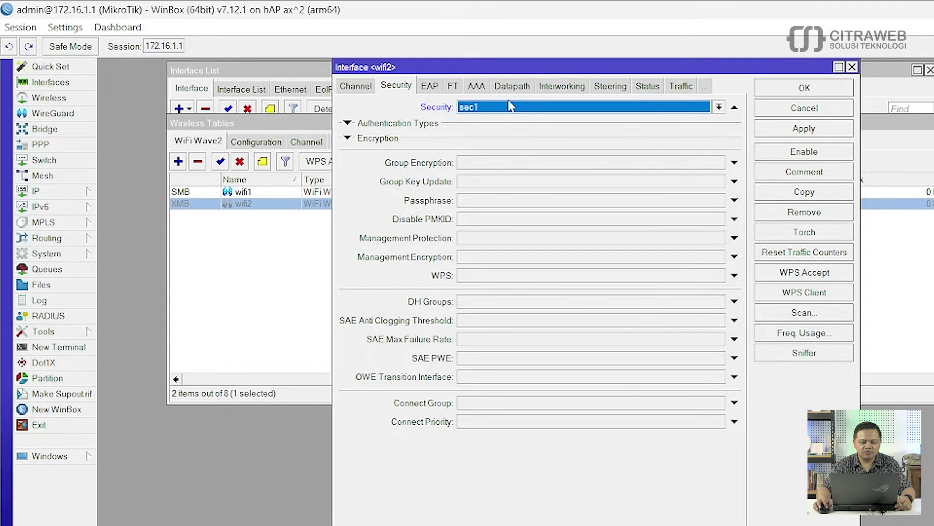
{"action": "left_click", "coordinate": [719, 107]}
{"action": "left_click", "coordinate": [606, 138]}
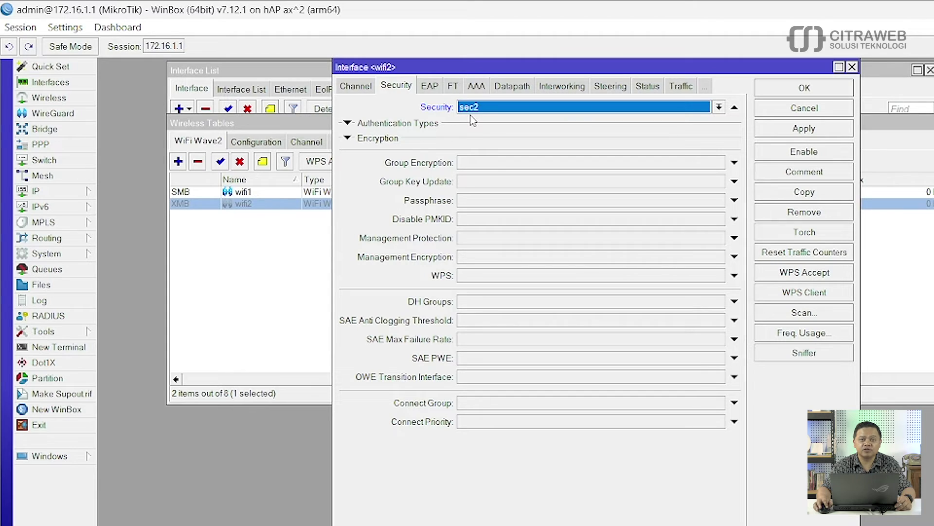
{"action": "left_click", "coordinate": [804, 89]}
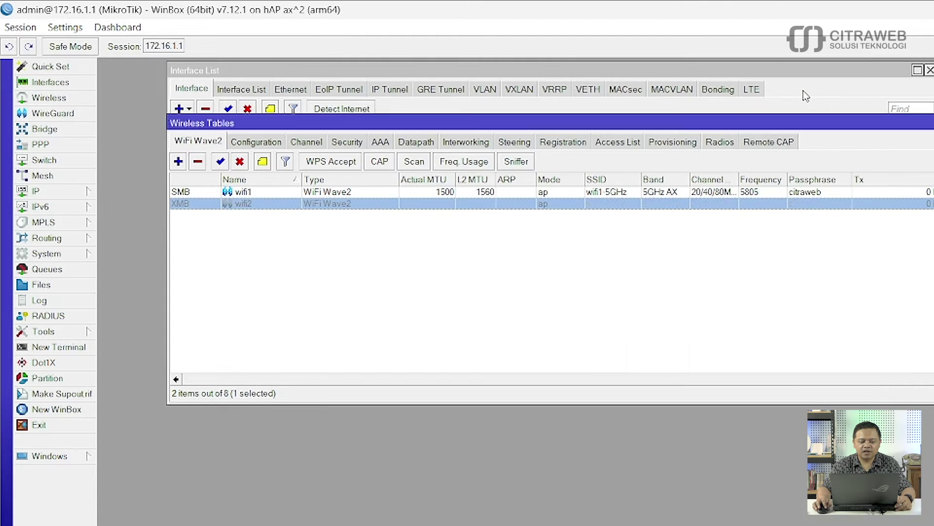
Step: Enable wifi2 and bring up the Bridge window listing bridge-LAN with RSTP
{"action": "left_click", "coordinate": [219, 163]}
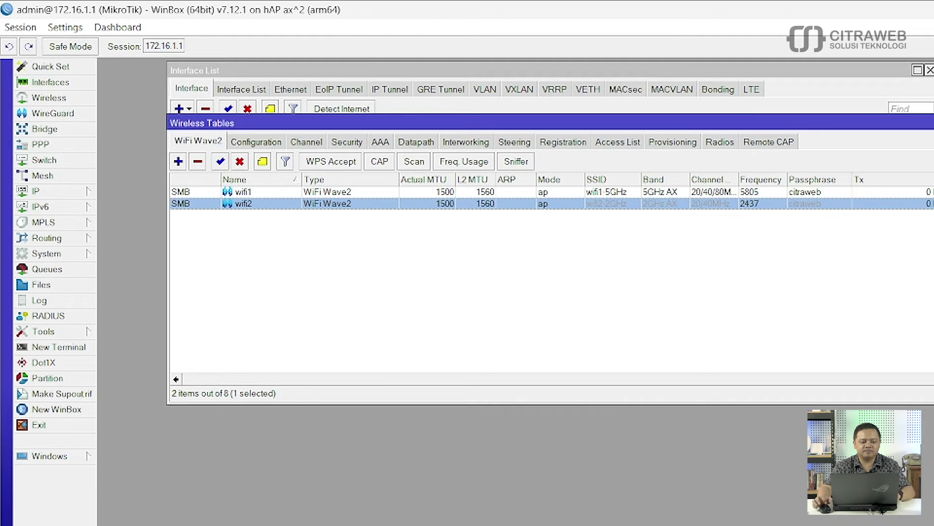
{"action": "left_click", "coordinate": [70, 132]}
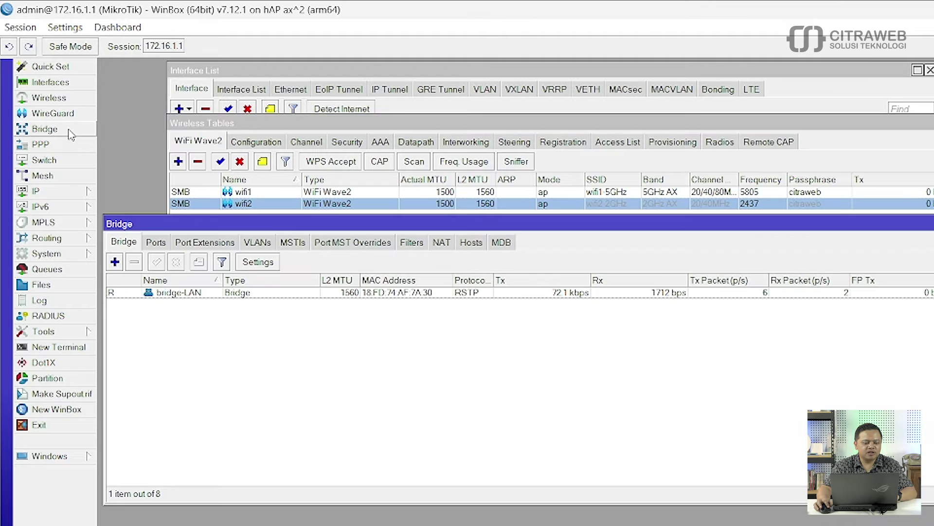
Step: Show bridge-LAN's ports (ether2, ether3, wifi1, wifi2) and highlight the wifi2 port
{"action": "left_click", "coordinate": [170, 293]}
{"action": "left_click", "coordinate": [154, 249]}
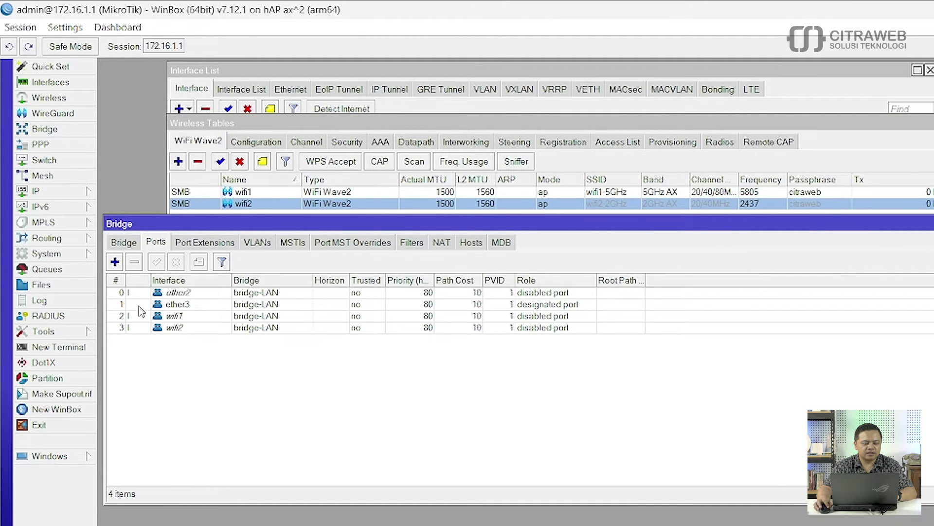
{"action": "left_click", "coordinate": [175, 325]}
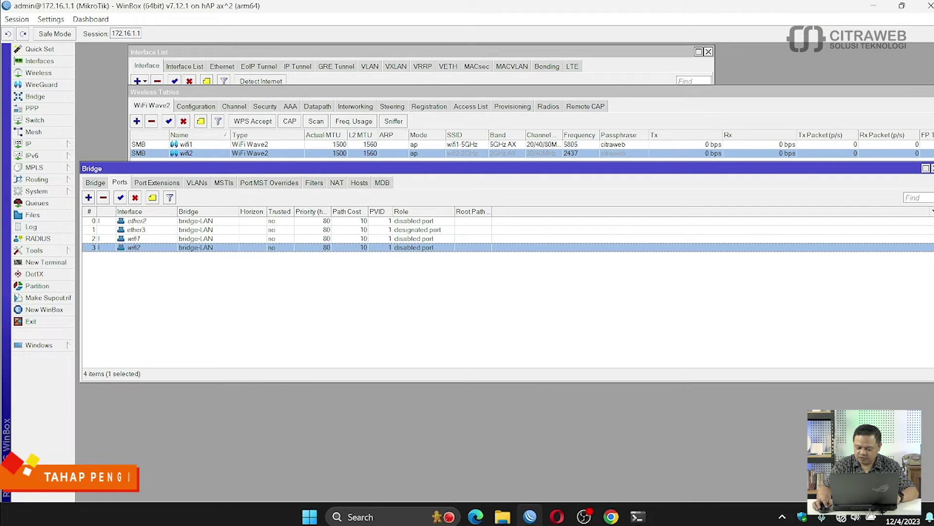
Step: Join the wifi1-5GHz network from the Wi-Fi list, entering and revealing the network security key
{"action": "left_click", "coordinate": [841, 517]}
{"action": "left_click", "coordinate": [777, 281]}
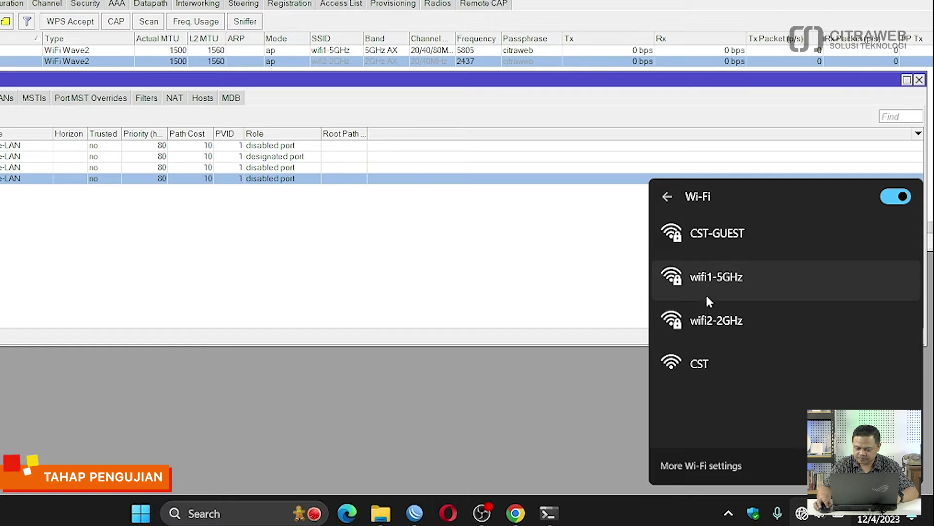
{"action": "left_click", "coordinate": [708, 280]}
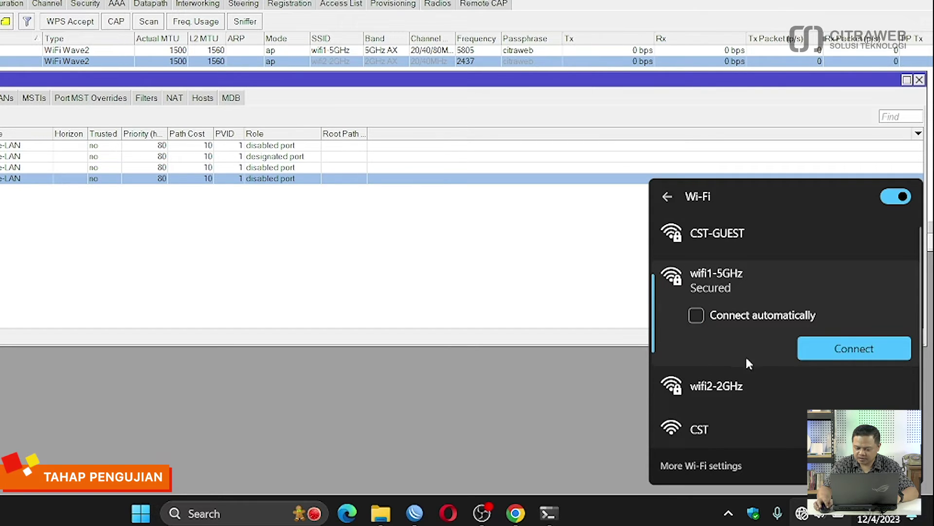
{"action": "left_click", "coordinate": [824, 355]}
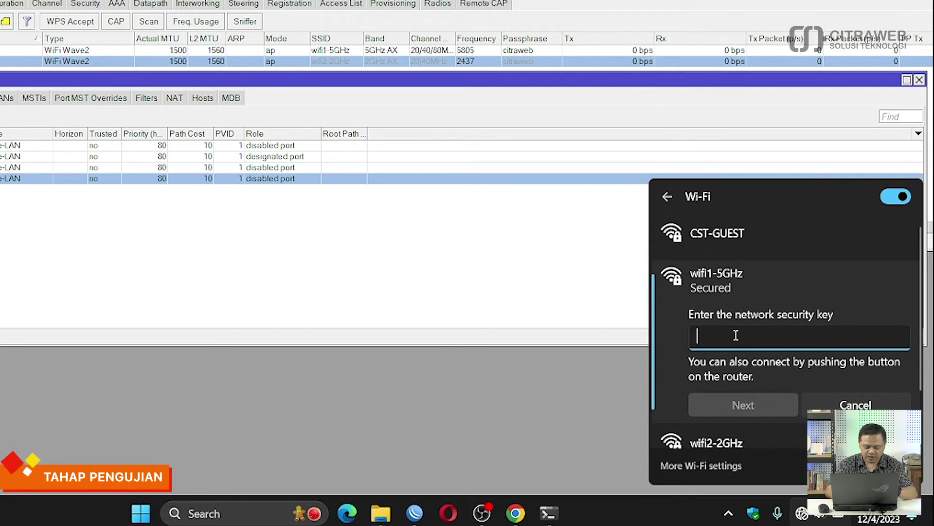
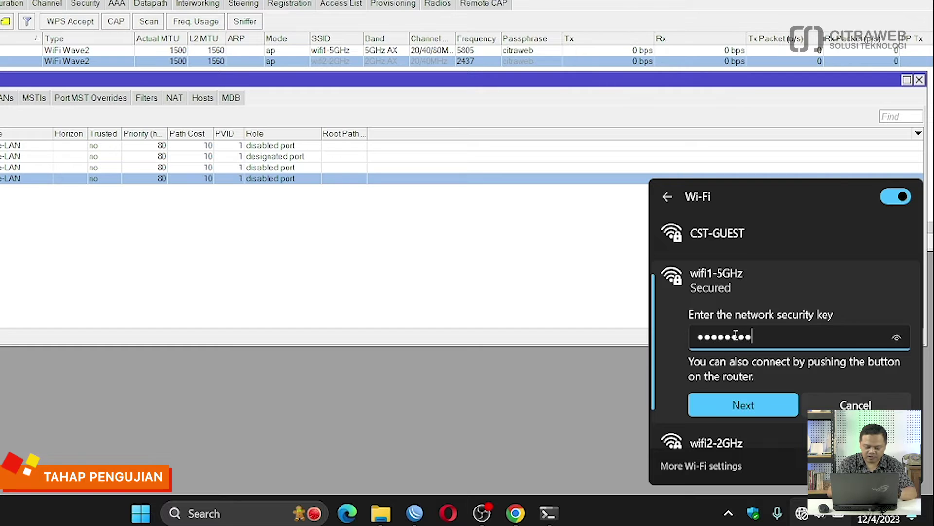
{"action": "left_click", "coordinate": [895, 342]}
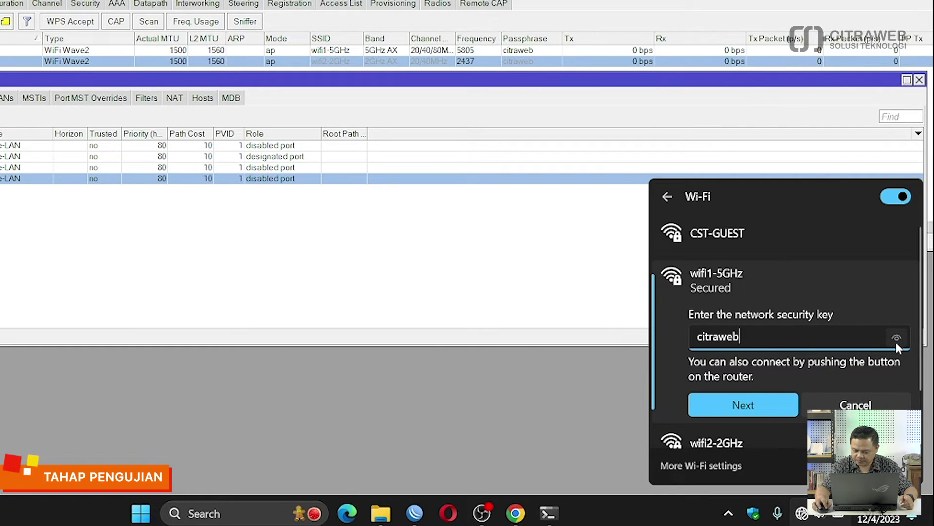
{"action": "left_click", "coordinate": [764, 403]}
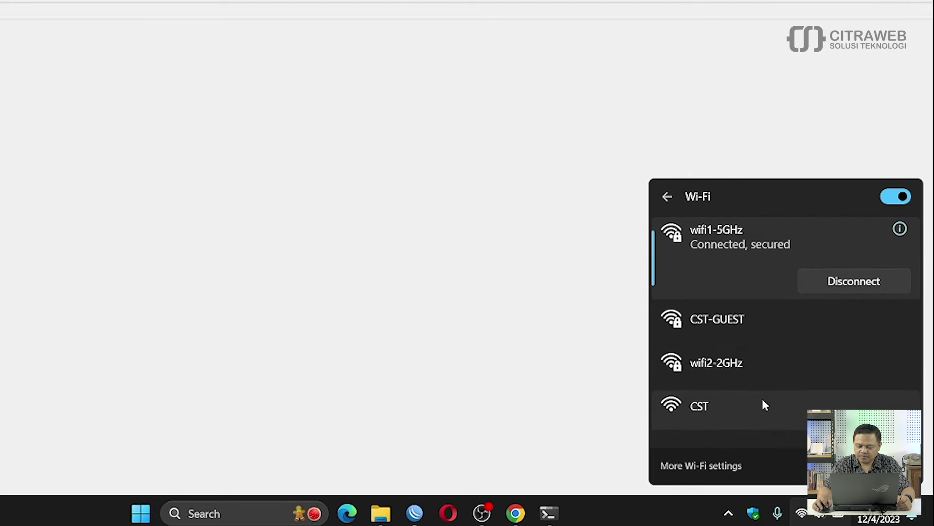
Step: Ping youtube.com in Command Prompt, confirming 0% loss, then open a new Chrome tab
{"action": "left_click", "coordinate": [341, 282]}
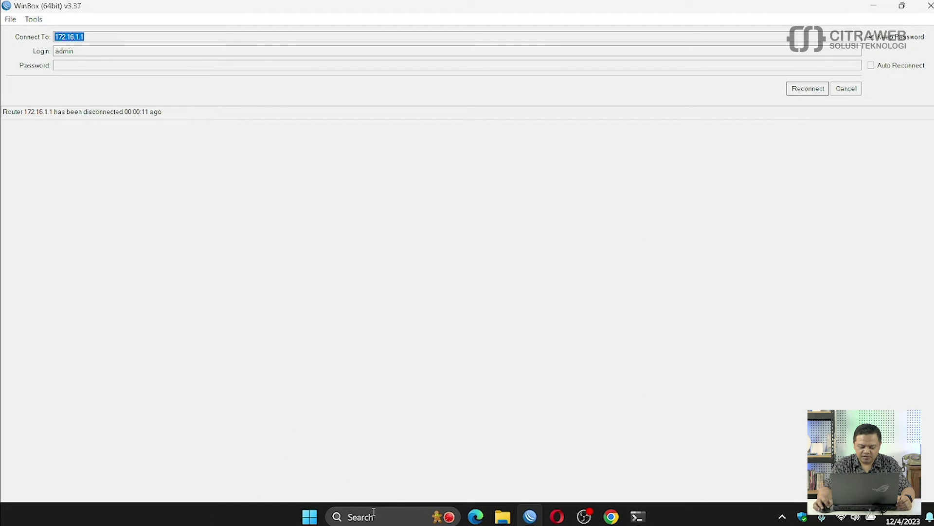
{"action": "left_click", "coordinate": [373, 515]}
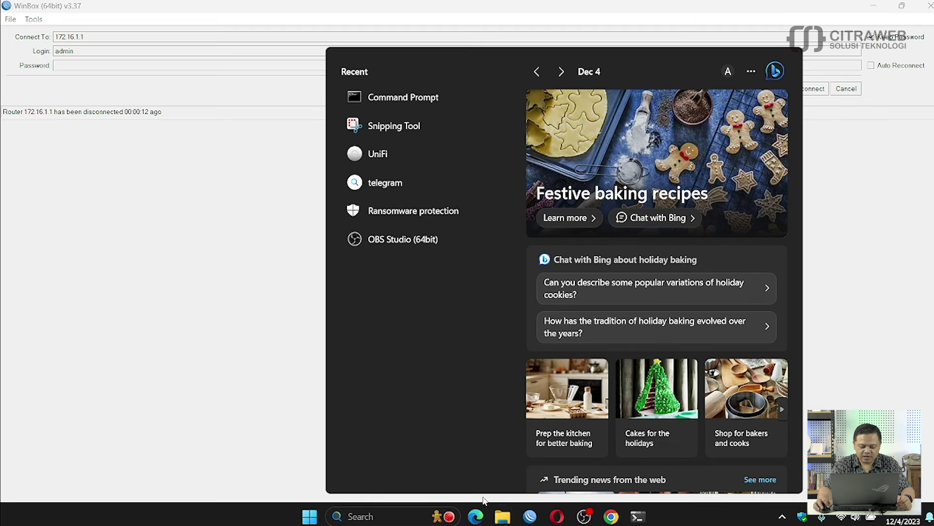
{"action": "left_click", "coordinate": [637, 516]}
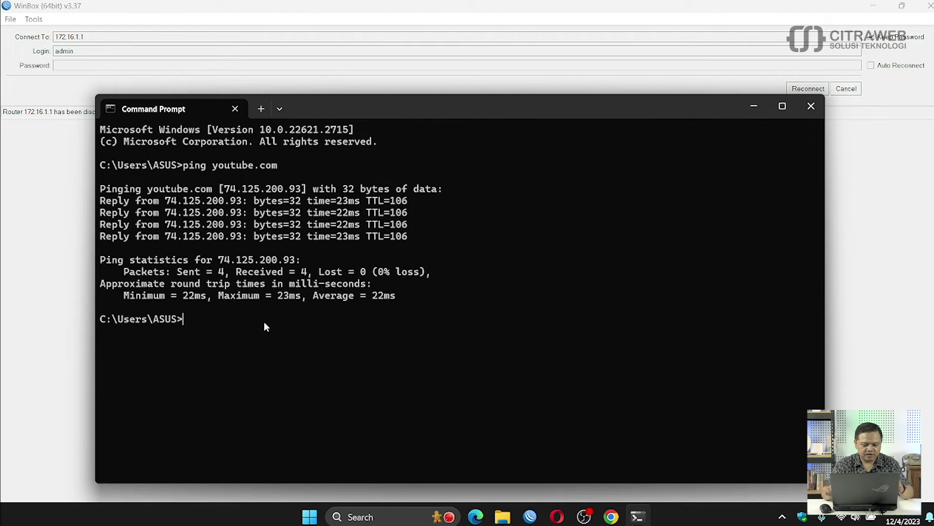
{"action": "type", "text": "ping youtu"}
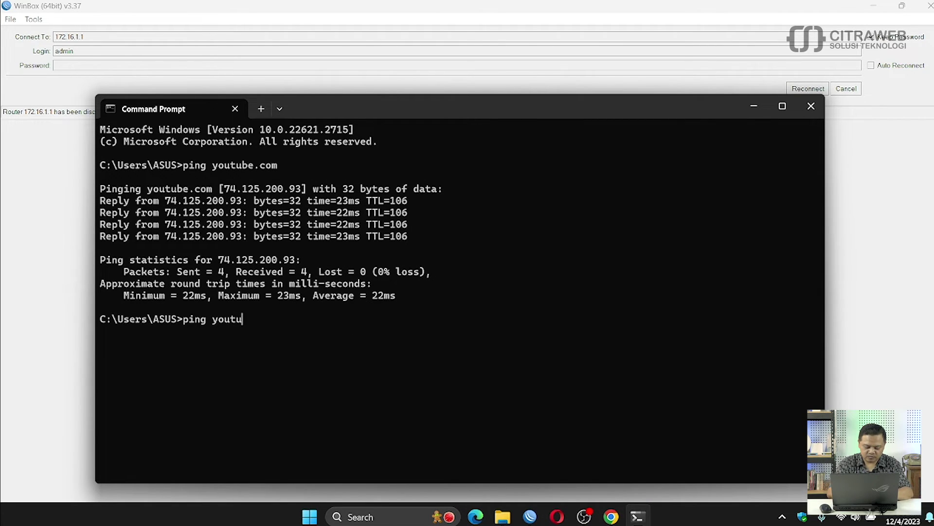
{"action": "type", "text": "be.com"}
{"action": "key", "text": "Return"}
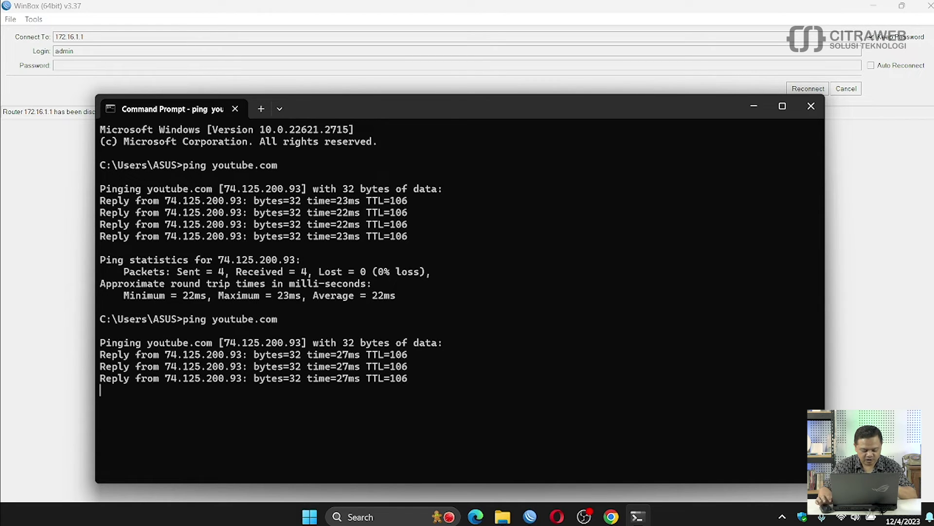
{"action": "key", "text": "ctrl+c"}
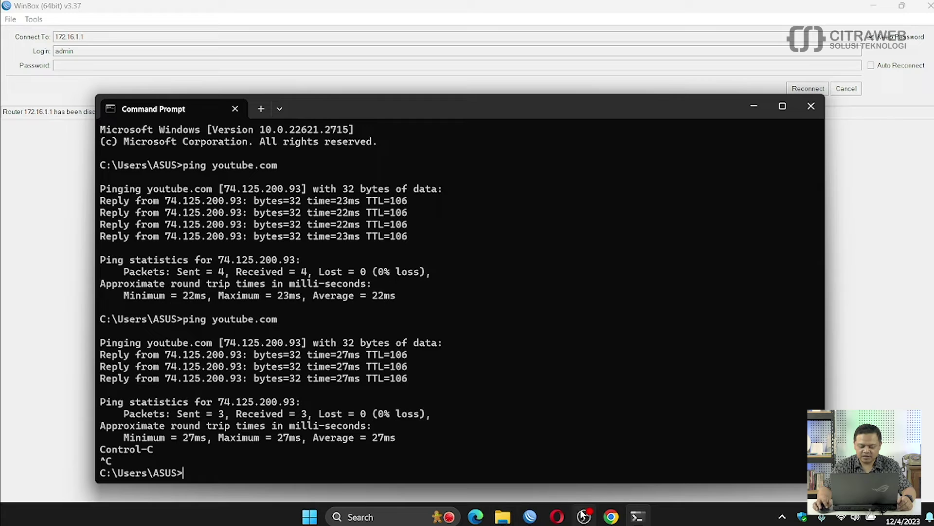
{"action": "left_click", "coordinate": [611, 516]}
{"action": "key", "text": "ctrl+t"}
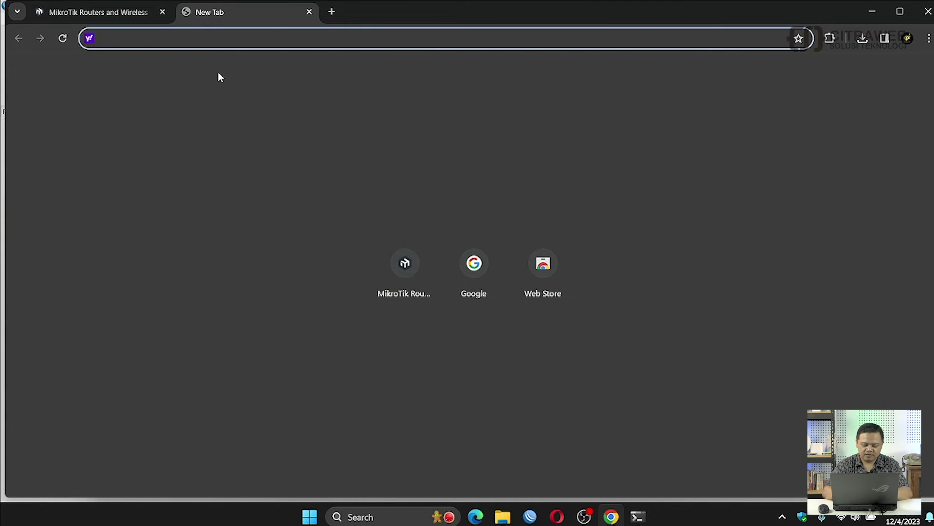
Step: Load citraweb.com in the new tab, scroll the page, then show the Wi-Fi network list
{"action": "type", "text": "yt"}
{"action": "key", "text": "BackSpace"}
{"action": "key", "text": "BackSpace"}
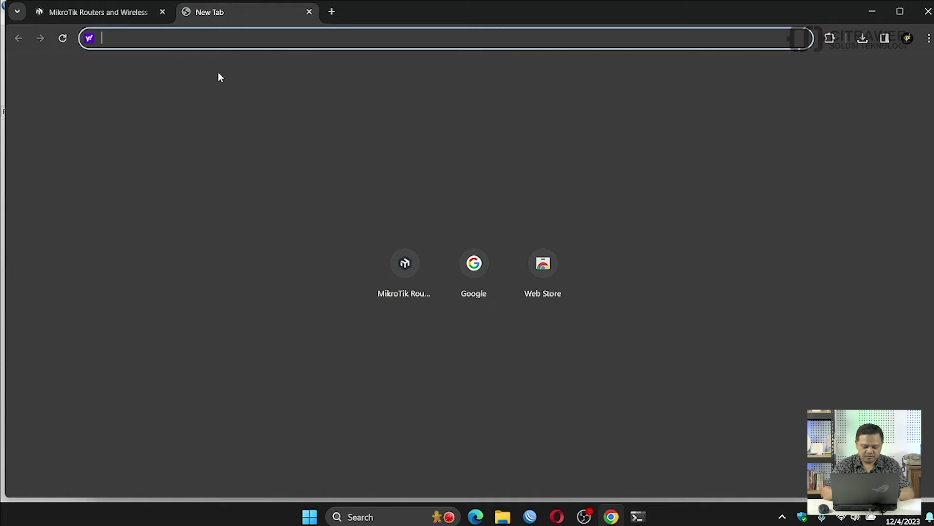
{"action": "type", "text": "v"}
{"action": "key", "text": "BackSpace"}
{"action": "type", "text": "citra"}
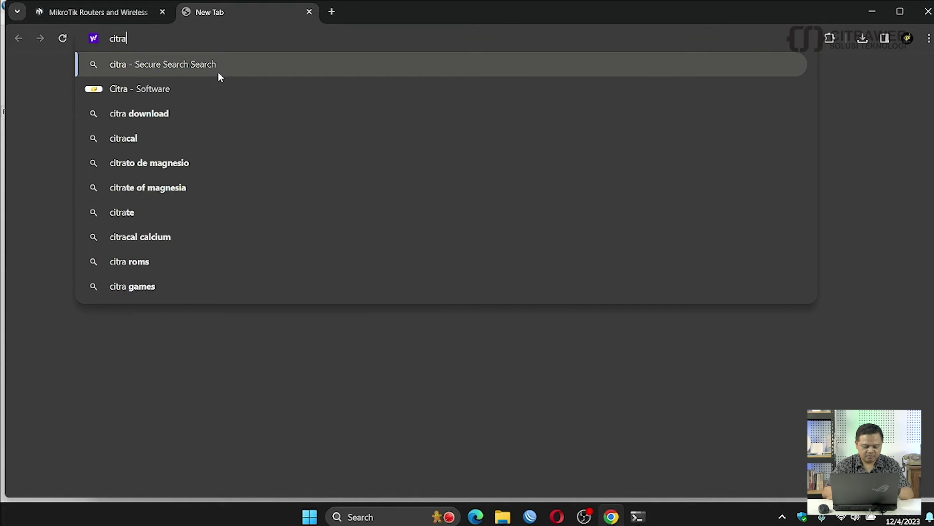
{"action": "type", "text": "web.com"}
{"action": "key", "text": "Return"}
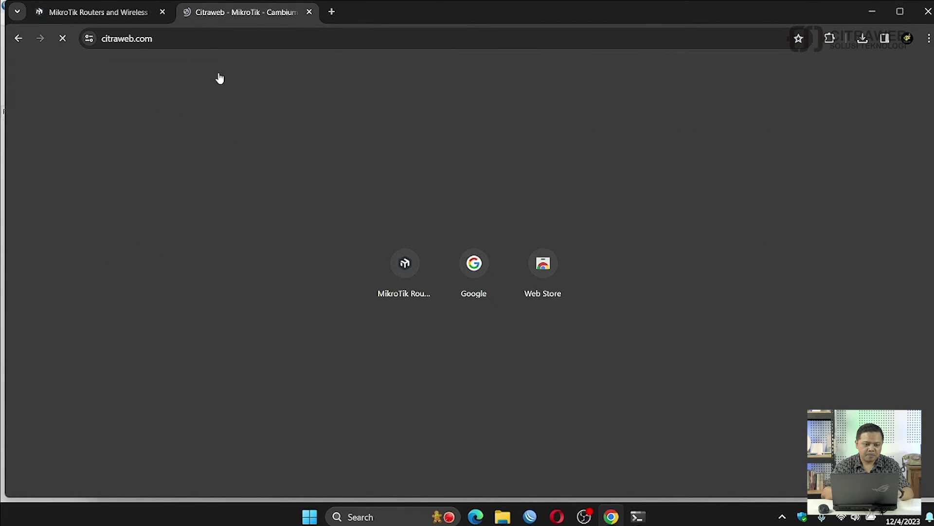
{"action": "scroll", "coordinate": [461, 369], "scroll_direction": "down", "scroll_amount": 6}
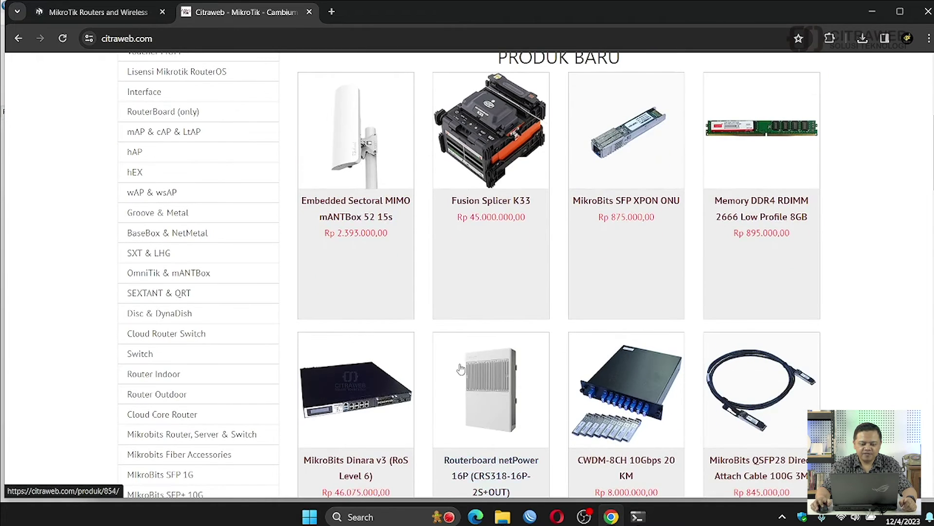
{"action": "scroll", "coordinate": [461, 368], "scroll_direction": "up", "scroll_amount": 6}
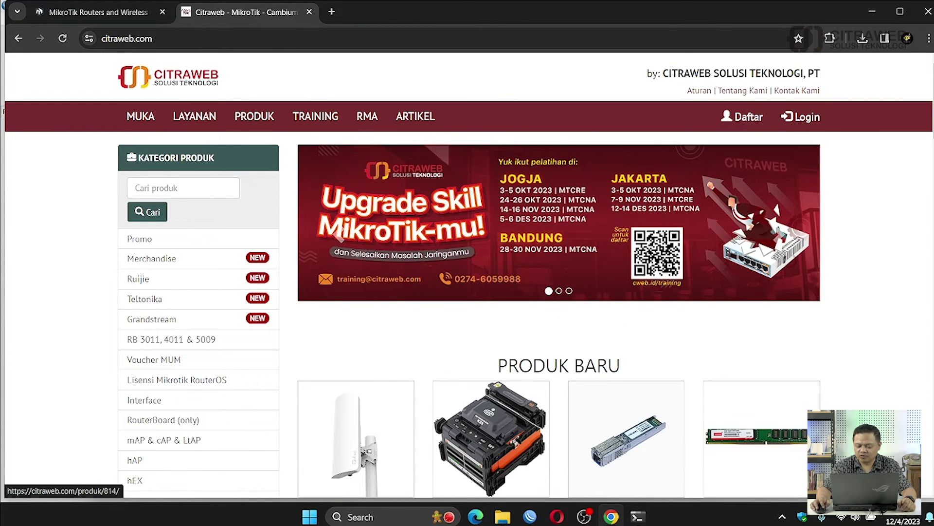
{"action": "left_click", "coordinate": [849, 517]}
{"action": "left_click", "coordinate": [781, 282]}
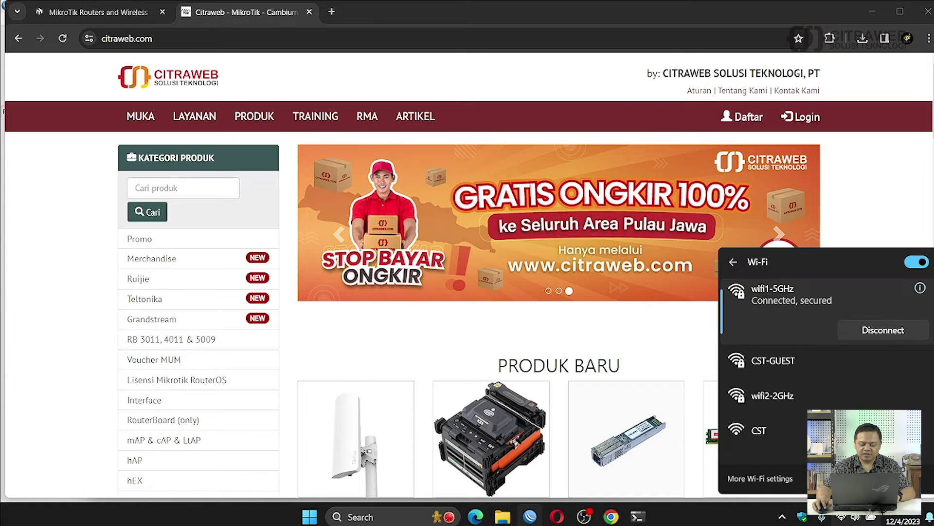
Step: Reconnect WinBox to 172.16.1.1 and view wifi1's General settings: 5GHz AX, 5805, ap mode
{"action": "left_click", "coordinate": [529, 516]}
{"action": "left_click", "coordinate": [854, 92]}
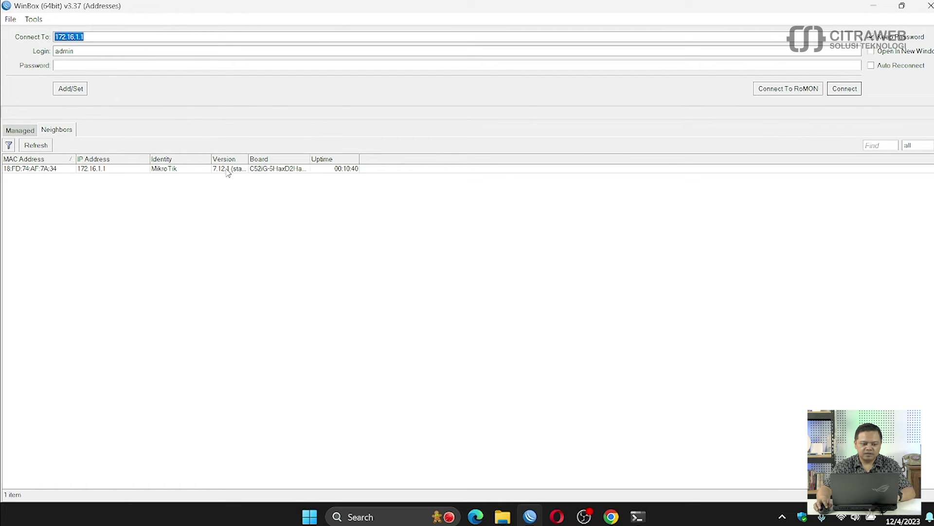
{"action": "left_click", "coordinate": [842, 89]}
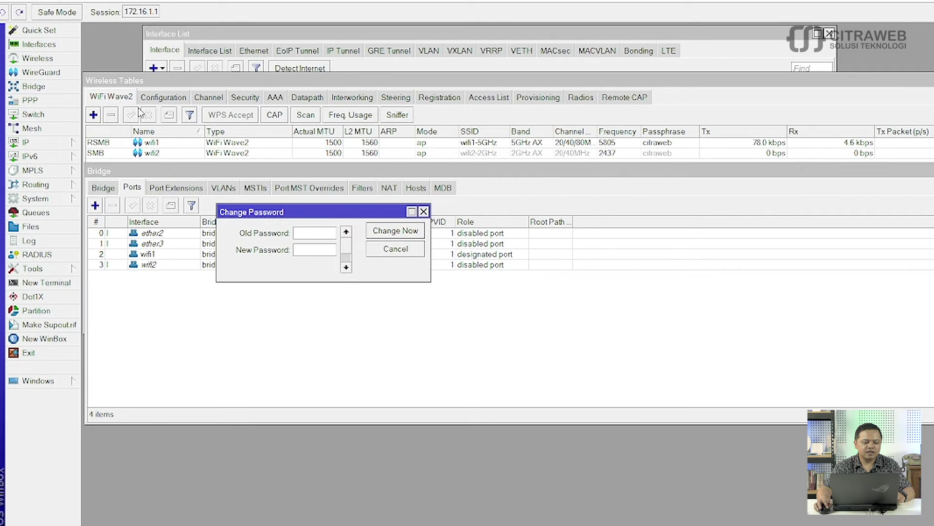
{"action": "left_click", "coordinate": [154, 89]}
{"action": "double_click", "coordinate": [154, 144]}
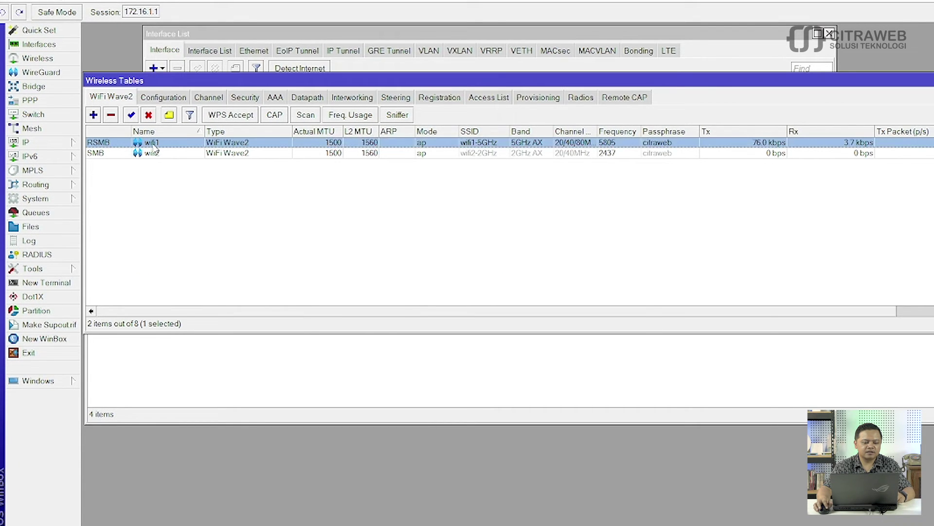
{"action": "left_click", "coordinate": [313, 48]}
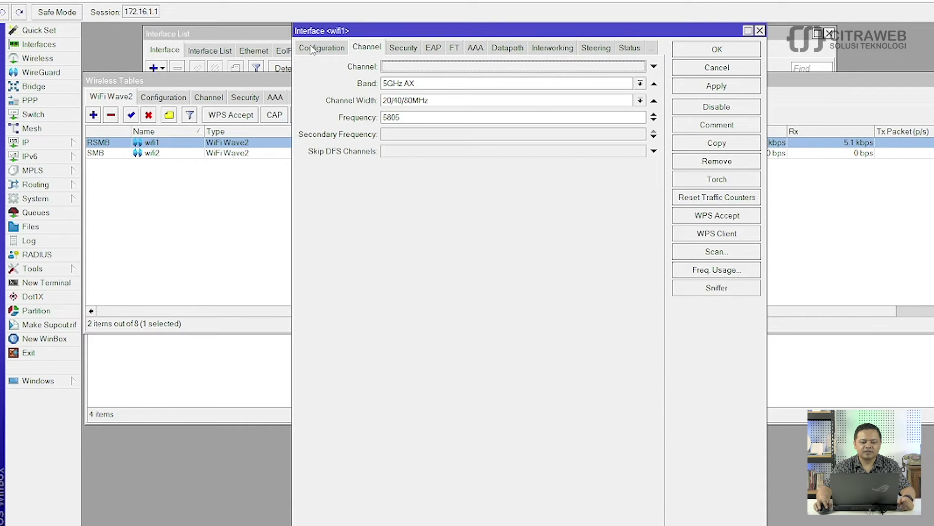
{"action": "left_click", "coordinate": [311, 48]}
{"action": "left_click", "coordinate": [310, 48]}
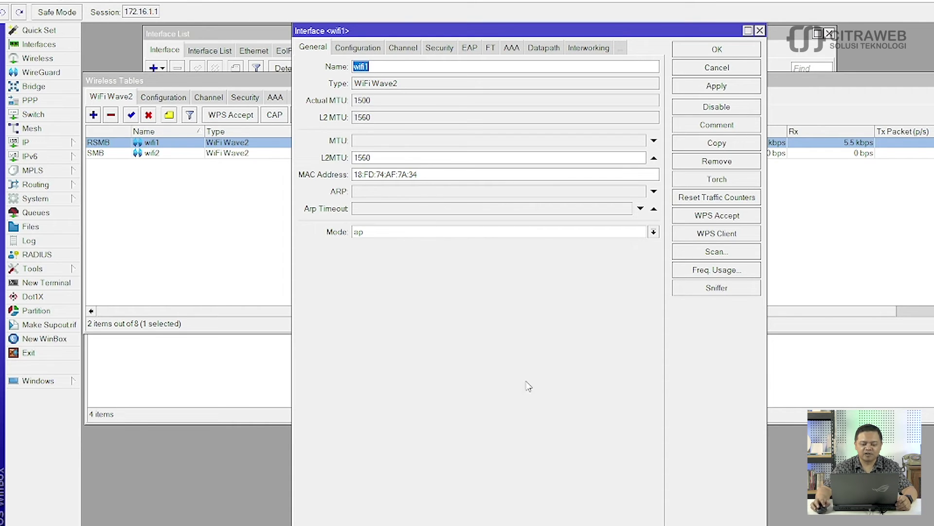
Step: Run interface/wifiwave2/reset wifi2 in a new router terminal
{"action": "left_click", "coordinate": [58, 285]}
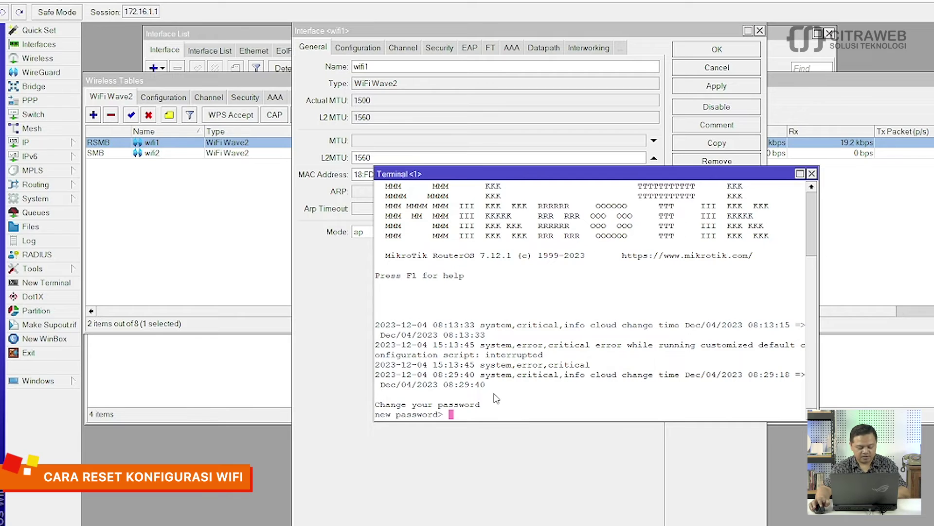
{"action": "key", "text": "ctrl+c"}
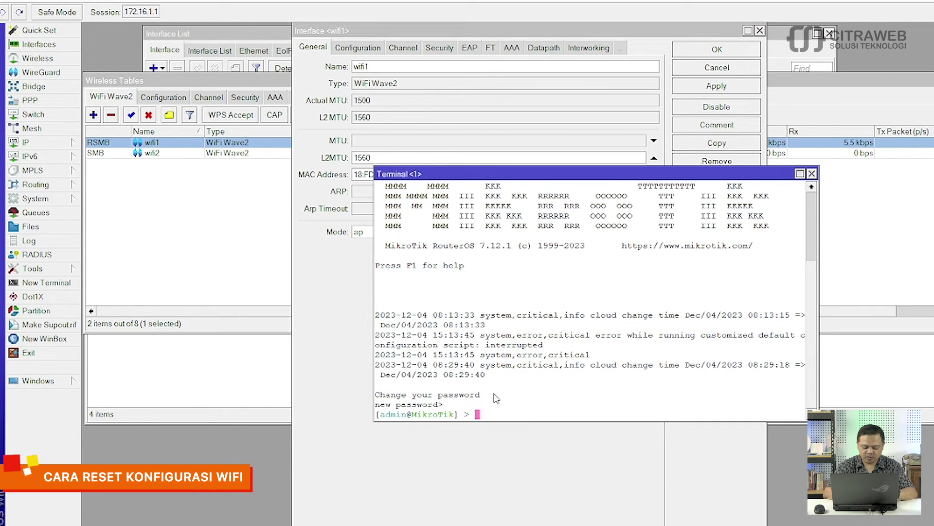
{"action": "type", "text": "interface/wi"}
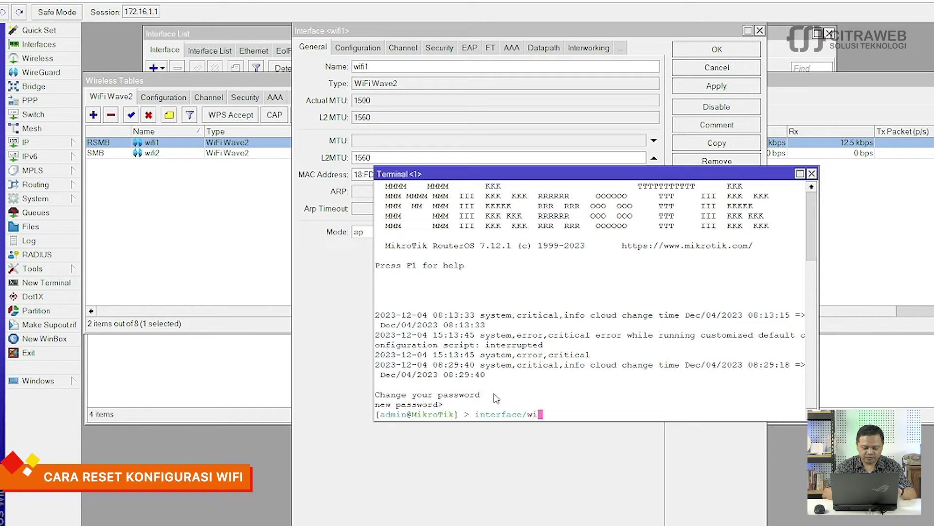
{"action": "type", "text": "f"}
{"action": "key", "text": "Tab"}
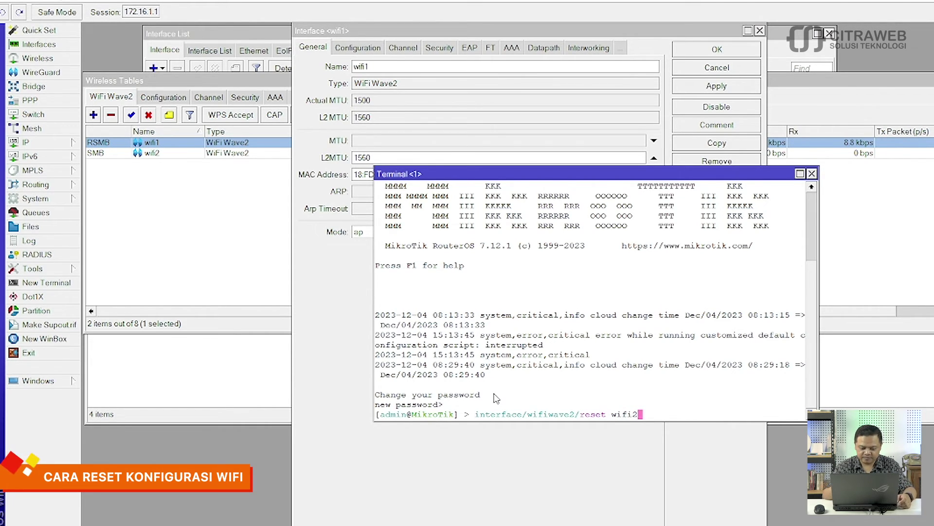
{"action": "key", "text": "Return"}
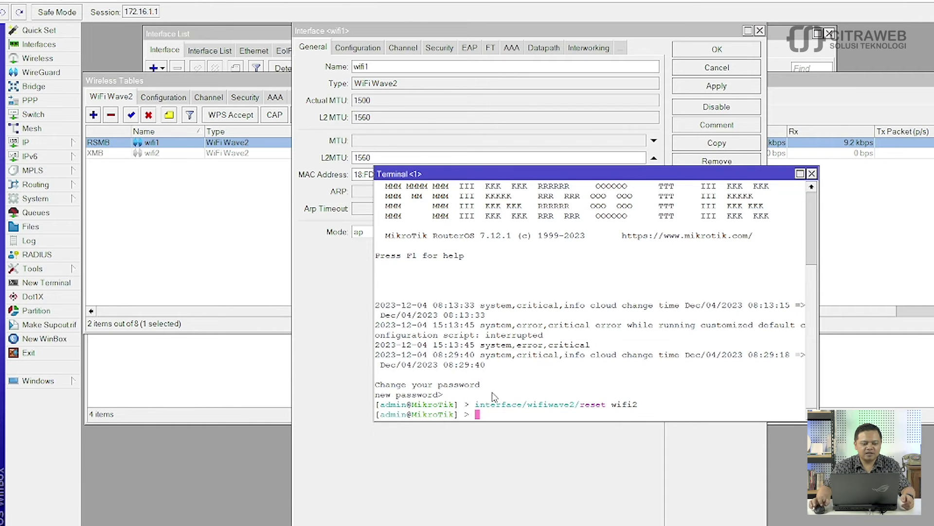
Step: Select the reset wifi2 in Wireless Tables, now disabled with no SSID or band
{"action": "left_click", "coordinate": [183, 238]}
{"action": "left_click_drag", "start_coordinate": [306, 80], "coordinate": [349, 105]}
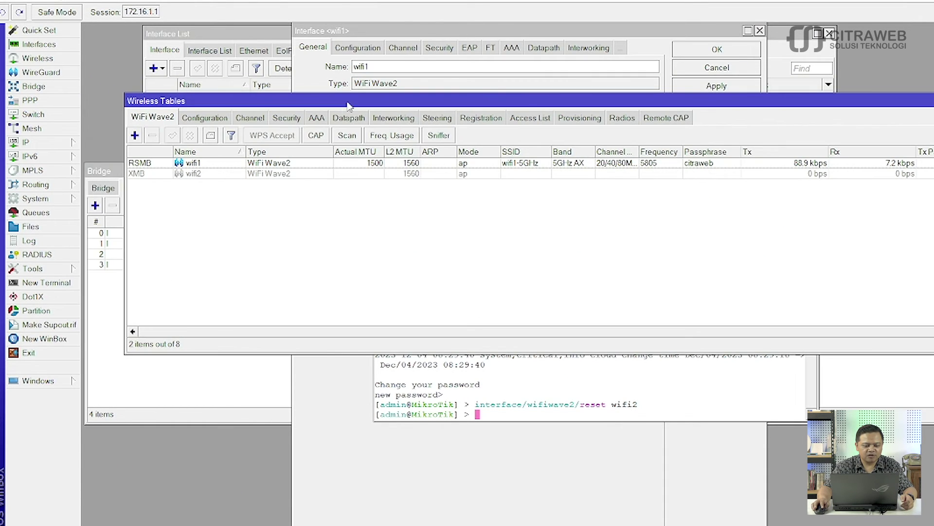
{"action": "left_click", "coordinate": [193, 174]}
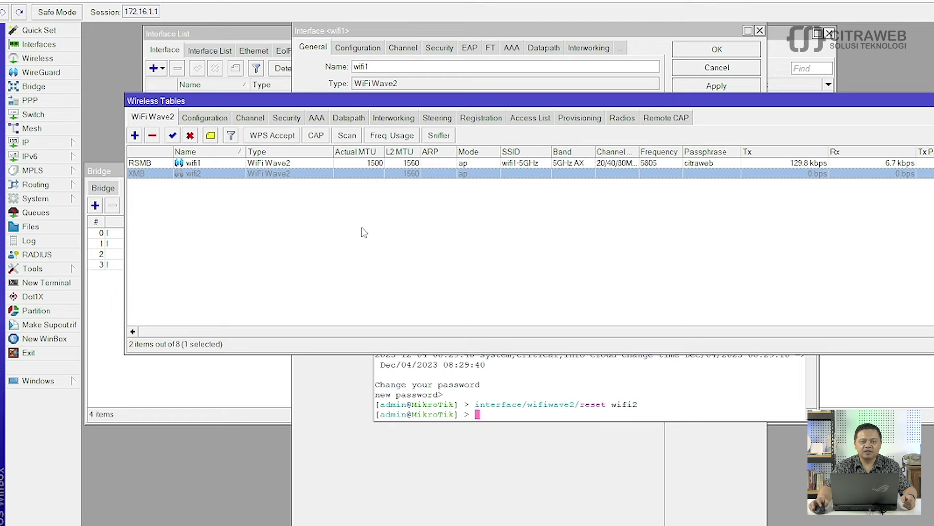